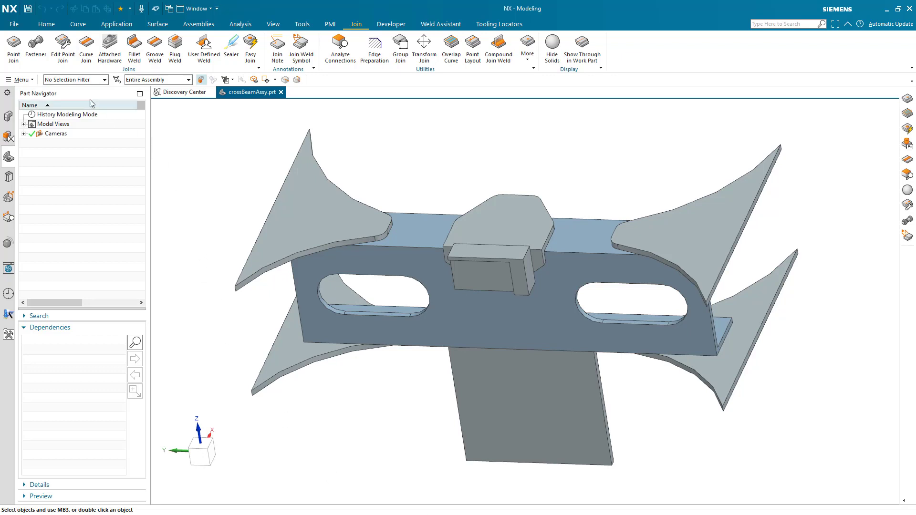
Search the Early Access Features for "Join" and check the state of the entry controlling access to Curve Join.
{"action": "left_click", "coordinate": [15, 25]}
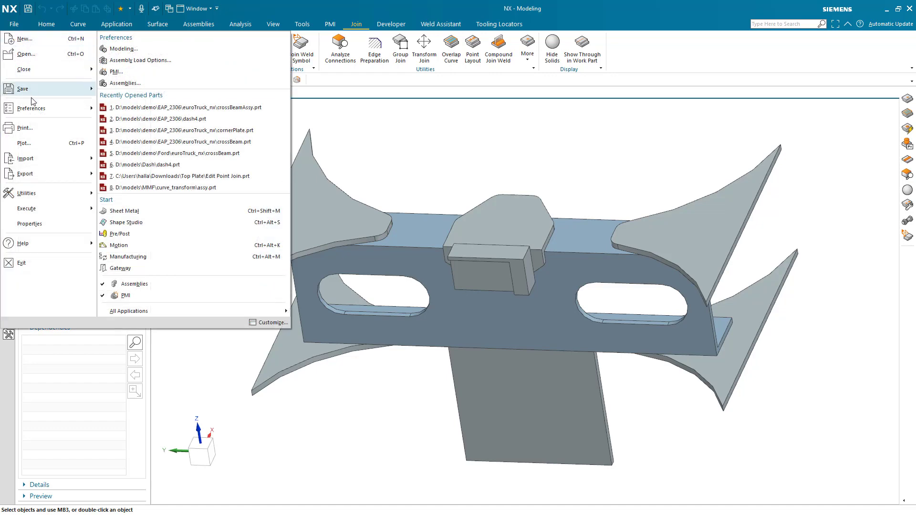
{"action": "mouse_move", "coordinate": [41, 197]}
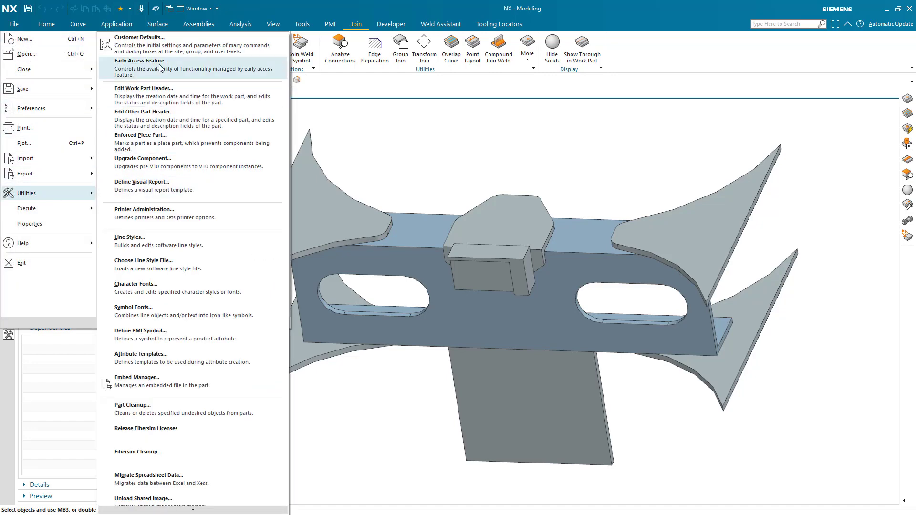
{"action": "left_click", "coordinate": [161, 68]}
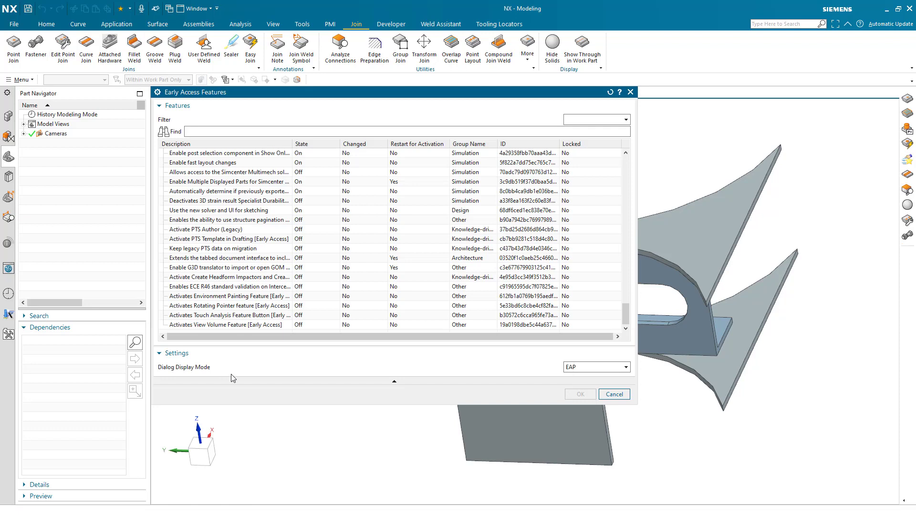
{"action": "left_click", "coordinate": [218, 130]}
{"action": "type", "text": "Join"}
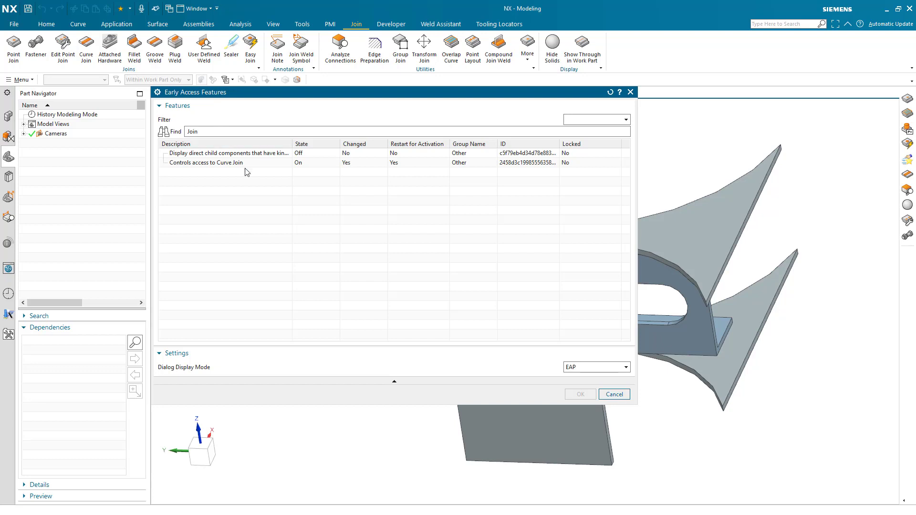
{"action": "left_click", "coordinate": [212, 164]}
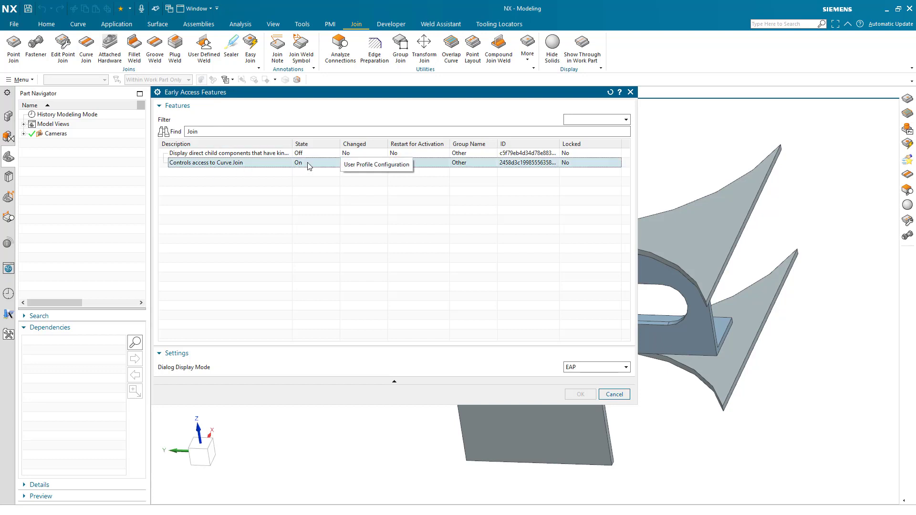
{"action": "left_click", "coordinate": [309, 164]}
{"action": "left_click", "coordinate": [278, 211]}
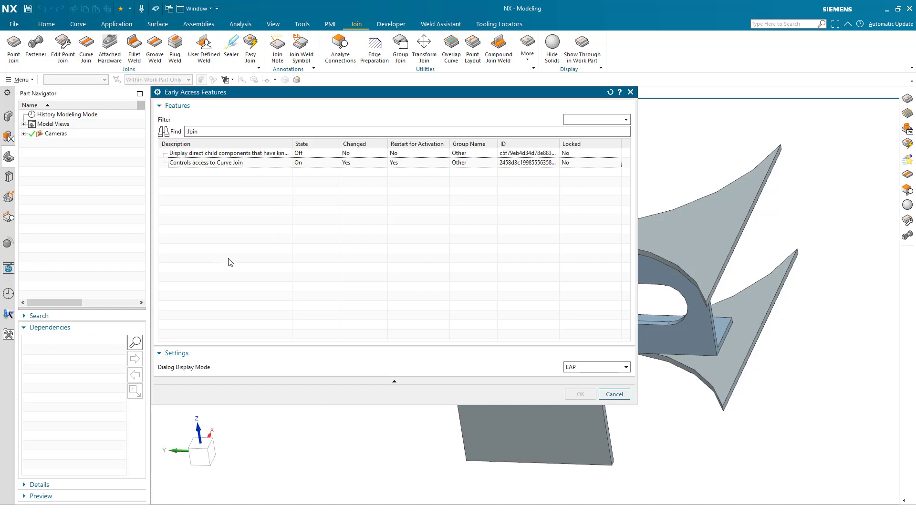
{"action": "left_click", "coordinate": [614, 395]}
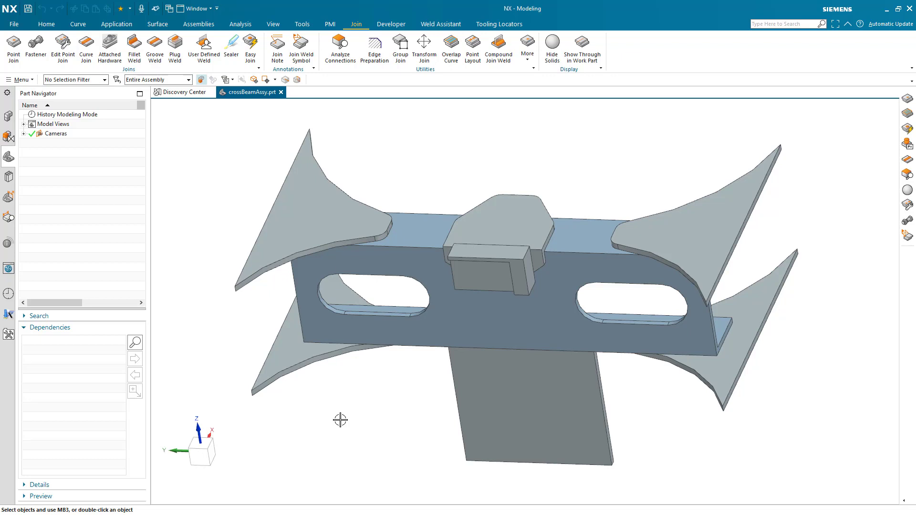
Start a Curve Join of type Arc Weld with the plate under the bracket block and the cross beam as connected bodies.
{"action": "left_click", "coordinate": [86, 57]}
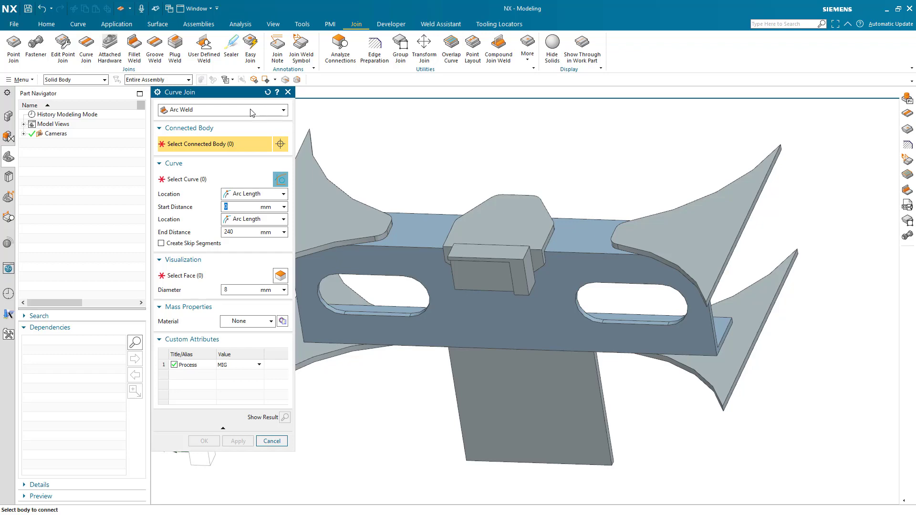
{"action": "mouse_move", "coordinate": [500, 280]}
{"action": "middle_mouse_down"}
{"action": "mouse_move", "coordinate": [530, 207]}
{"action": "mouse_move", "coordinate": [535, 214]}
{"action": "middle_mouse_up"}
{"action": "scroll", "coordinate": [493, 285], "scroll_direction": "up", "scroll_amount": 3}
{"action": "scroll", "coordinate": [494, 284], "scroll_direction": "up", "scroll_amount": 4}
{"action": "left_click", "coordinate": [382, 303]}
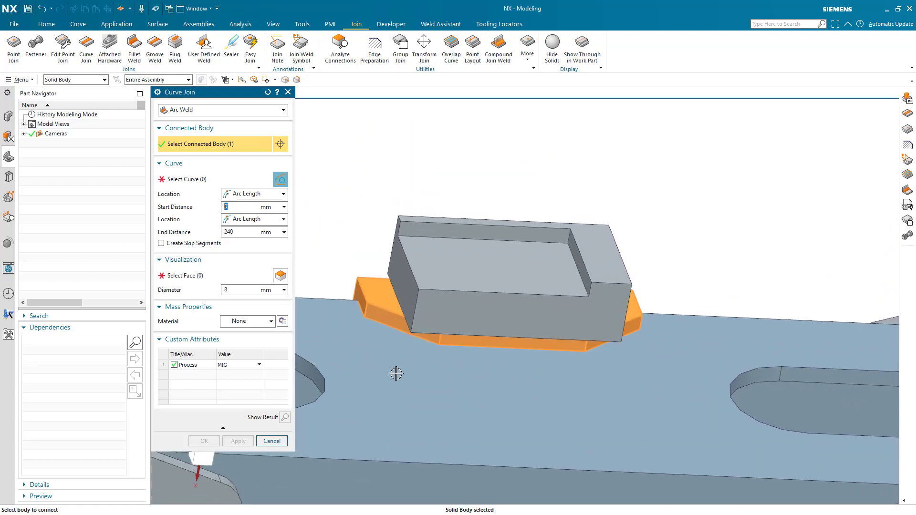
{"action": "left_click", "coordinate": [414, 390]}
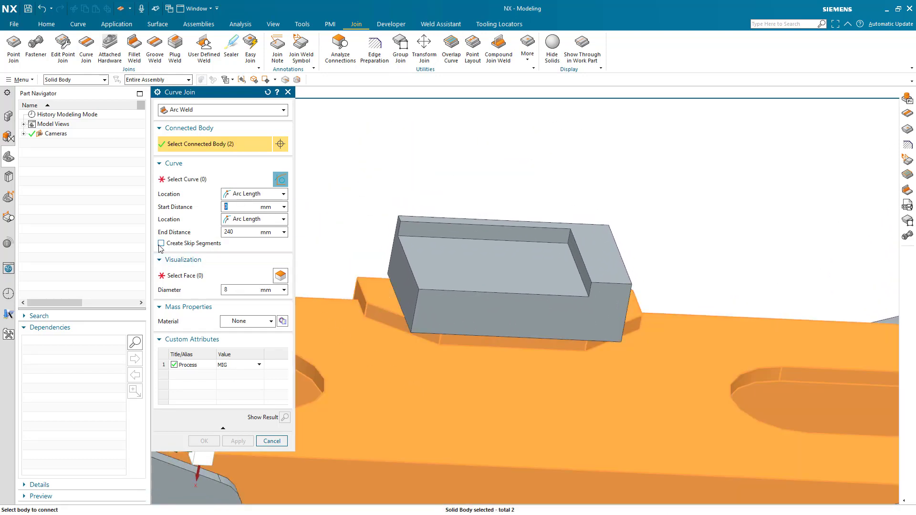
Pick the plate's three adjoining edges along the cross beam as the weld curve and set its end distance to 0 mm.
{"action": "left_click", "coordinate": [183, 185]}
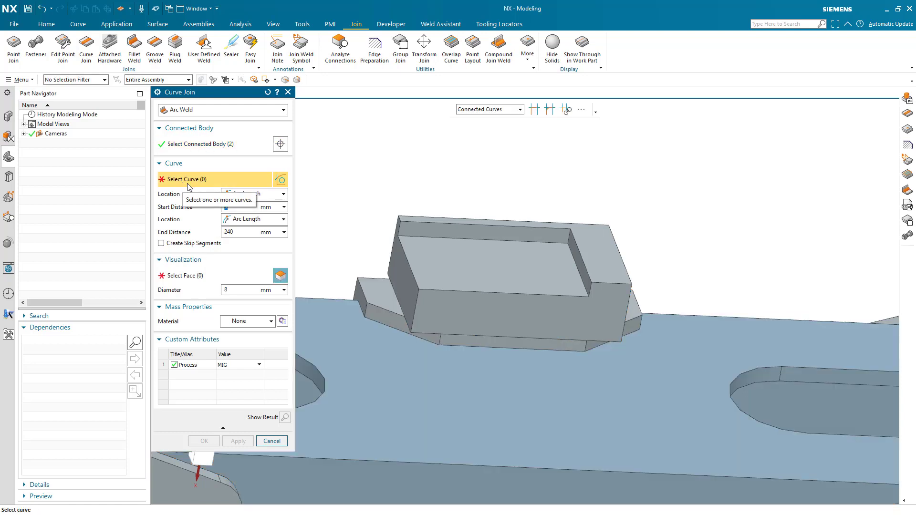
{"action": "scroll", "coordinate": [414, 362], "scroll_direction": "up", "scroll_amount": 5}
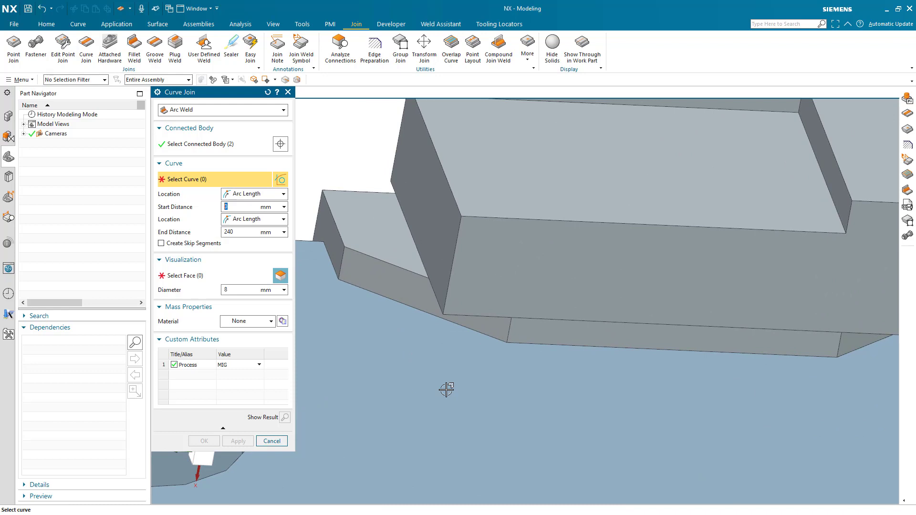
{"action": "left_click", "coordinate": [408, 306]}
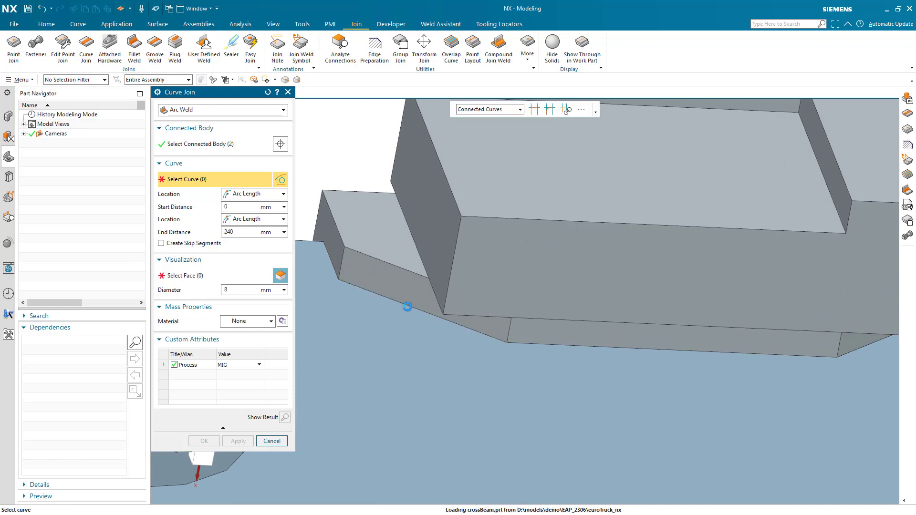
{"action": "left_click", "coordinate": [563, 346]}
{"action": "middle_click_drag", "start_coordinate": [791, 374], "coordinate": [501, 409]}
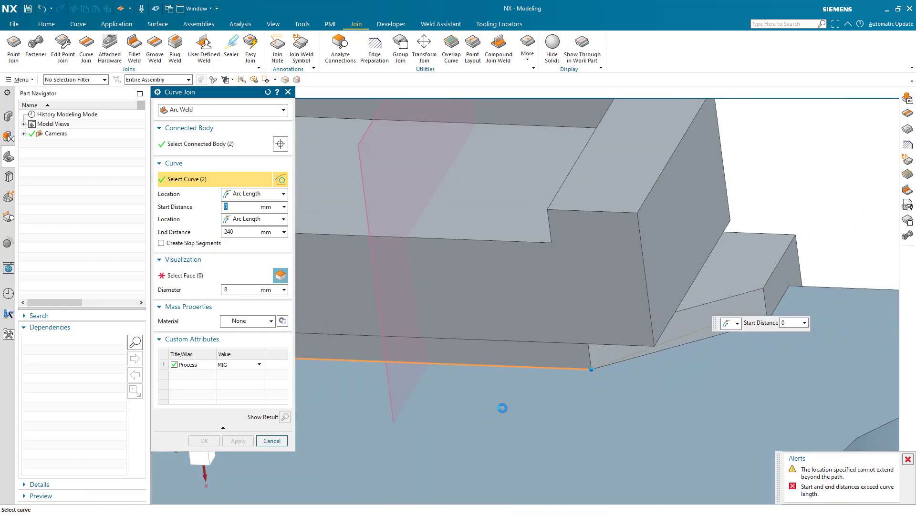
{"action": "left_click", "coordinate": [655, 354]}
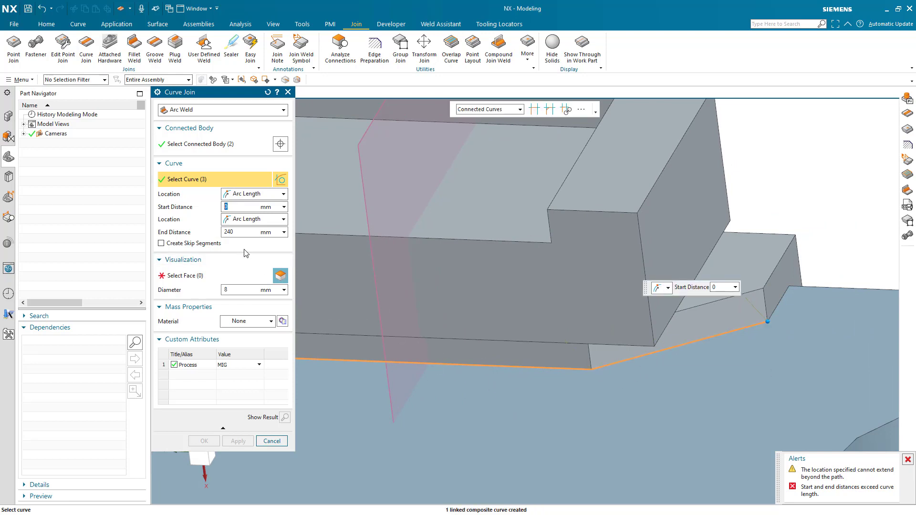
{"action": "left_click", "coordinate": [223, 233]}
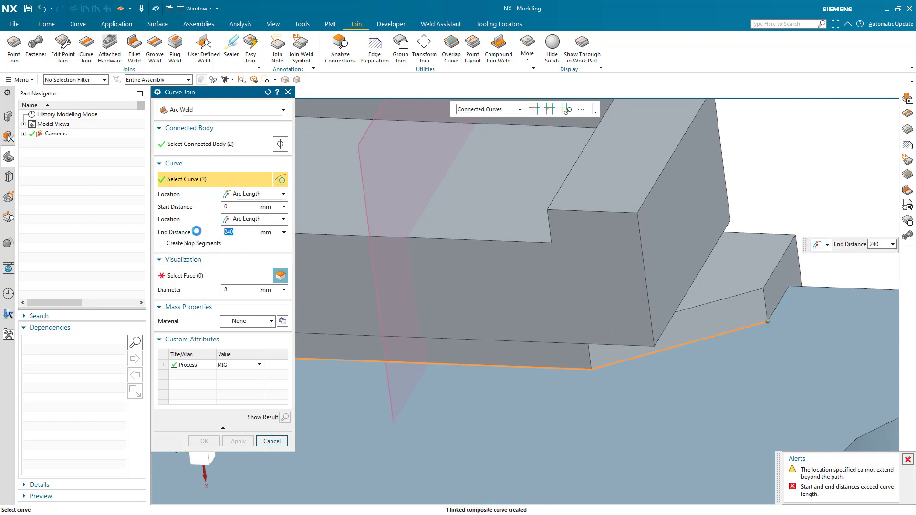
{"action": "type", "text": "0"}
Choose the cross beam's face touching the plate as the weld's visualization face and set the diameter to 6 mm.
{"action": "scroll", "coordinate": [504, 289], "scroll_direction": "down", "scroll_amount": 5}
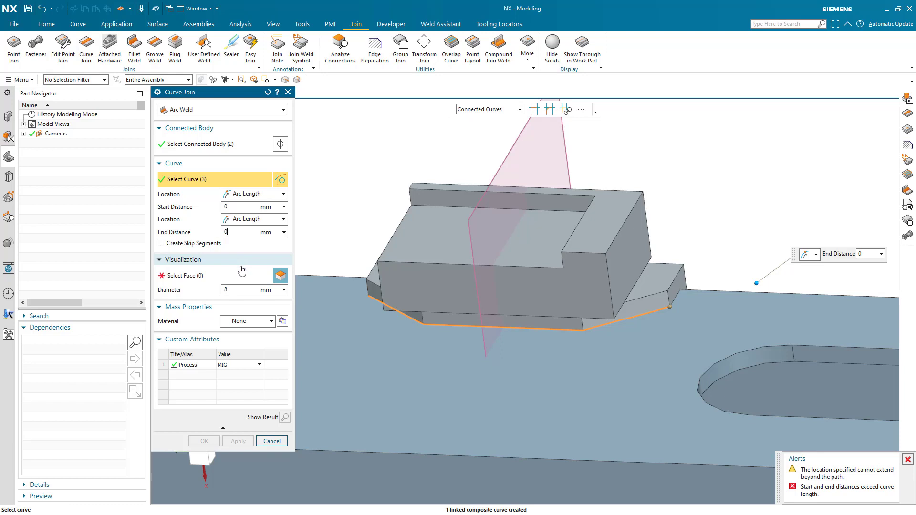
{"action": "left_click", "coordinate": [184, 276]}
{"action": "left_click", "coordinate": [554, 351]}
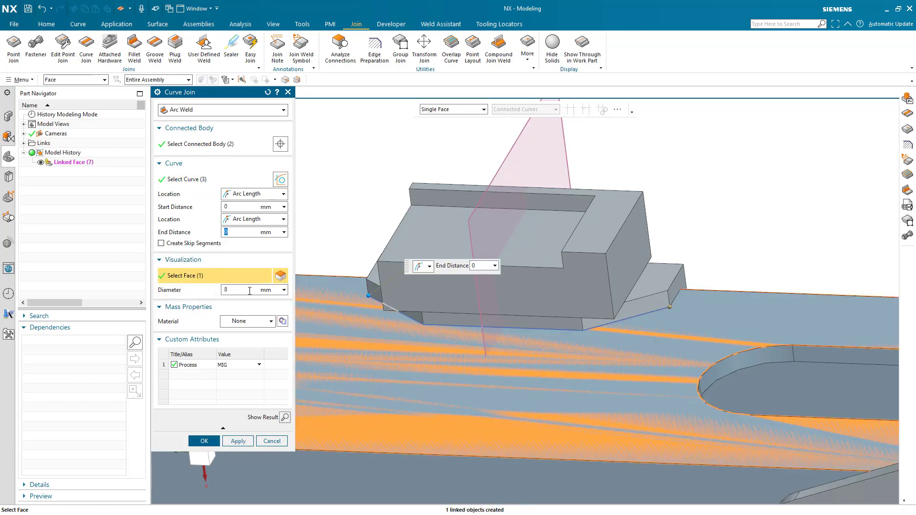
{"action": "left_click", "coordinate": [251, 290]}
{"action": "type", "text": "6"}
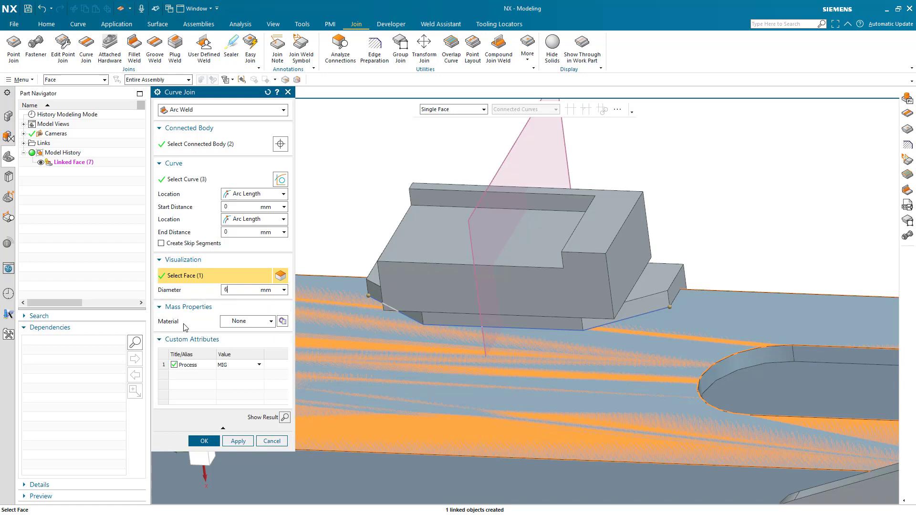
View the library materials without assigning one, and create the arc weld with its Process attribute set to MAG.
{"action": "middle_click", "coordinate": [284, 319]}
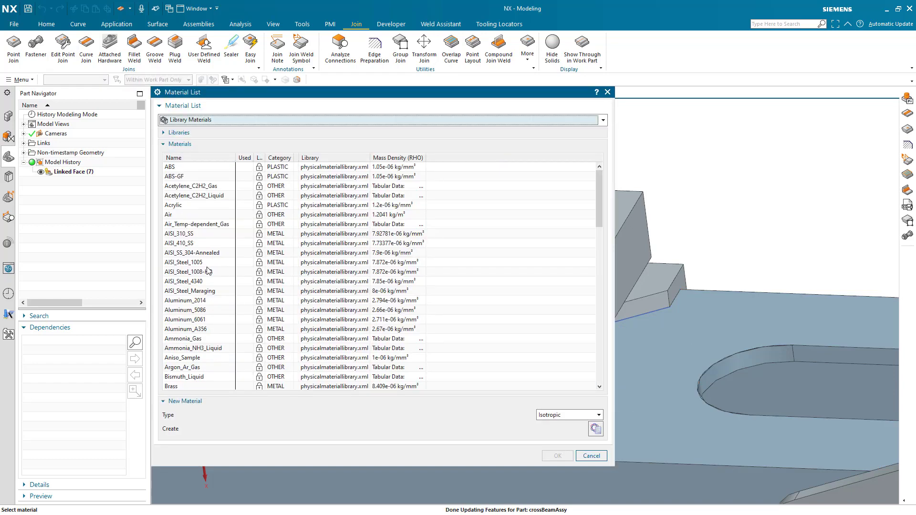
{"action": "left_click", "coordinate": [592, 456]}
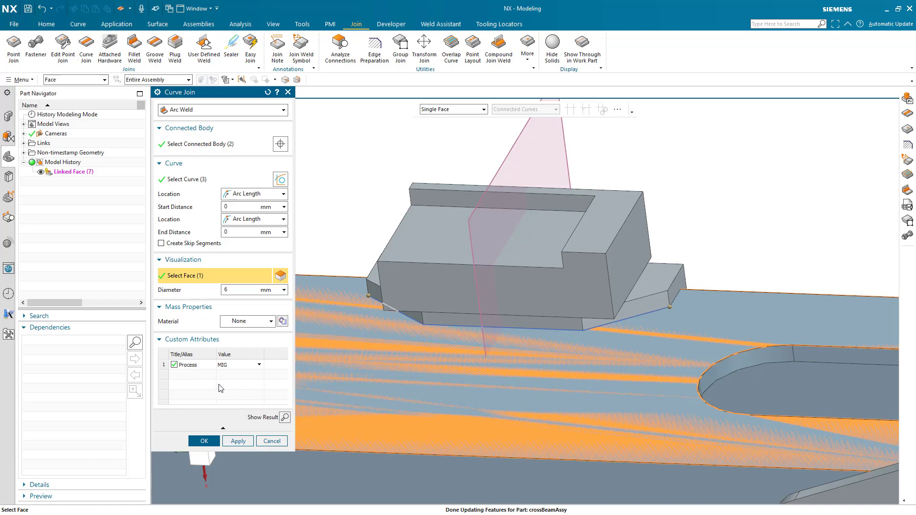
{"action": "left_click", "coordinate": [253, 365]}
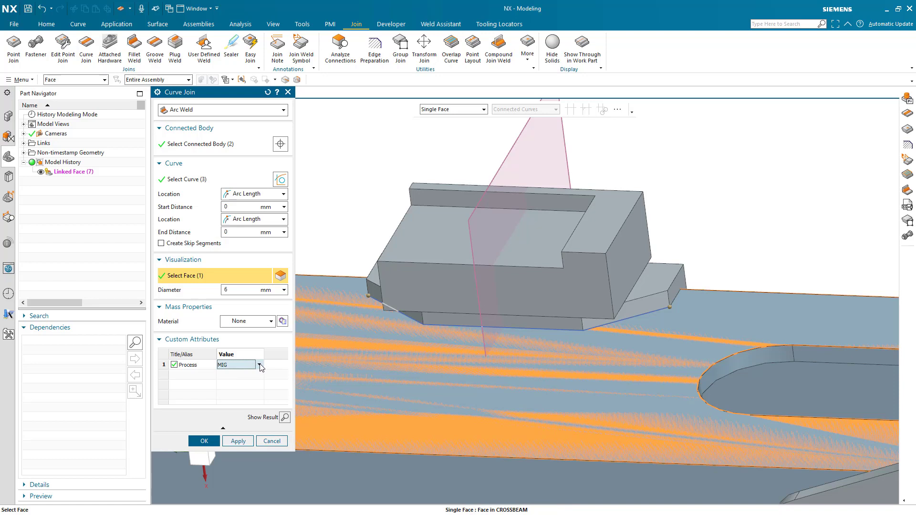
{"action": "left_click", "coordinate": [259, 365]}
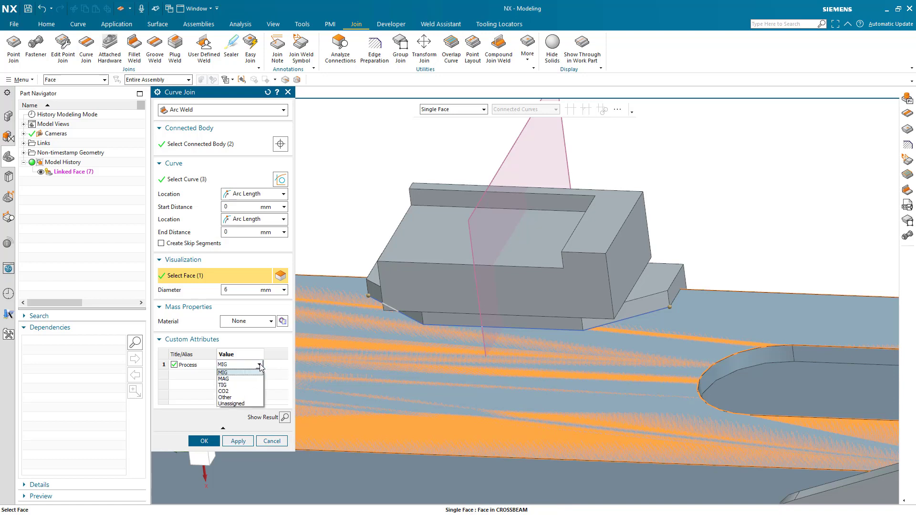
{"action": "left_click", "coordinate": [230, 380]}
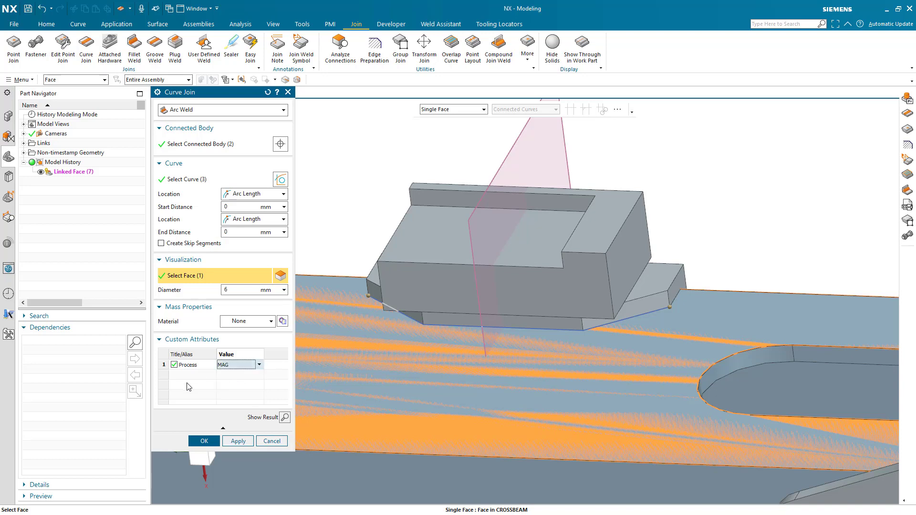
{"action": "left_click", "coordinate": [204, 442]}
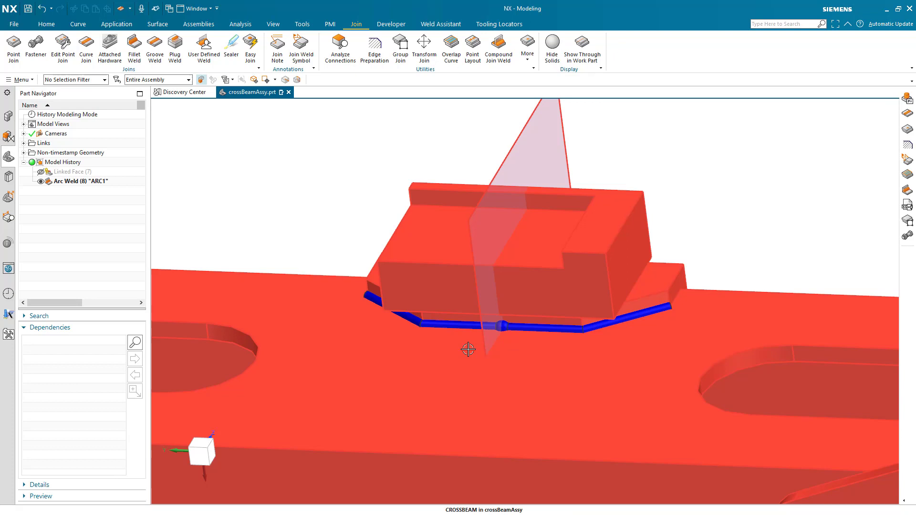
Edit the arc weld and change its Process attribute to MIG.
{"action": "middle_click_drag", "start_coordinate": [468, 349], "coordinate": [495, 358]}
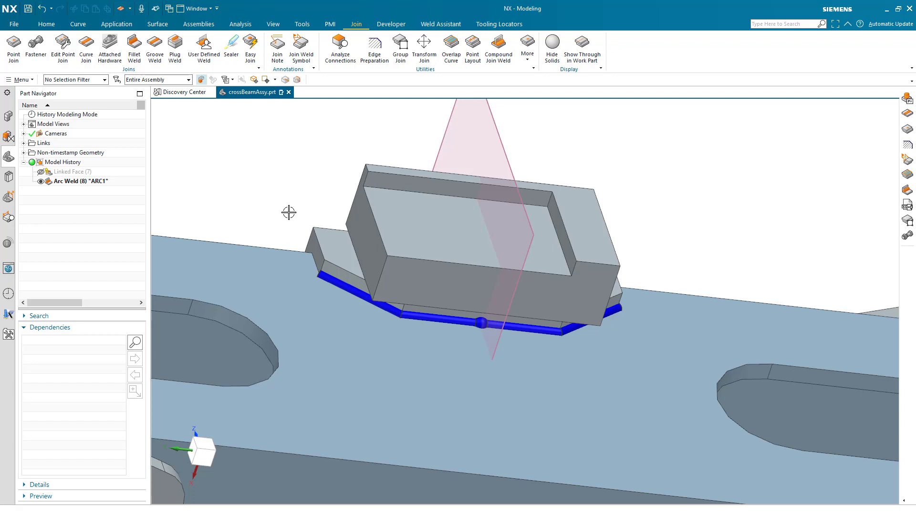
{"action": "double_click", "coordinate": [62, 182]}
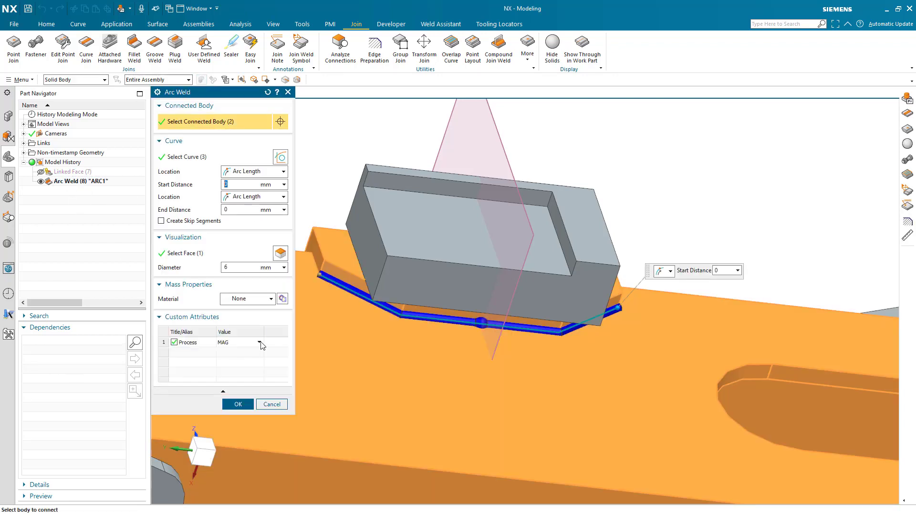
{"action": "left_click", "coordinate": [259, 342]}
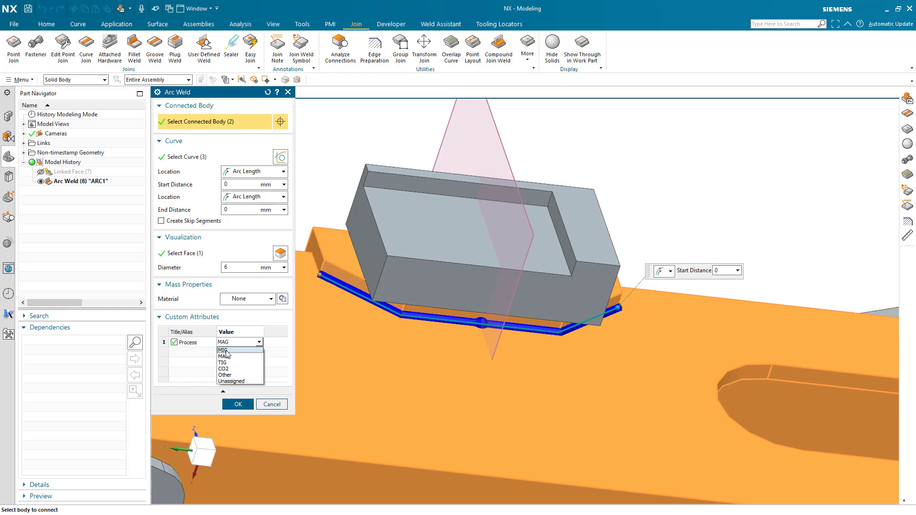
{"action": "left_click", "coordinate": [231, 351]}
{"action": "left_click", "coordinate": [237, 405]}
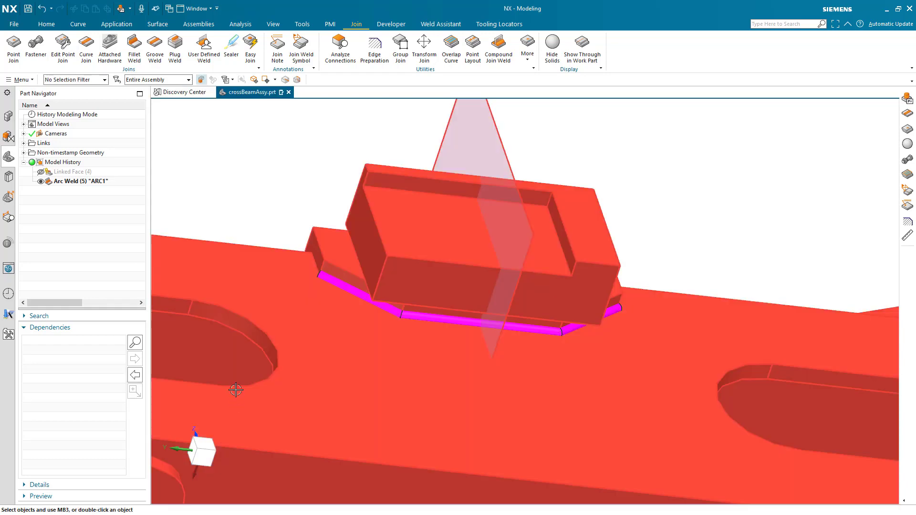
{"action": "middle_click_drag", "start_coordinate": [447, 342], "coordinate": [415, 328]}
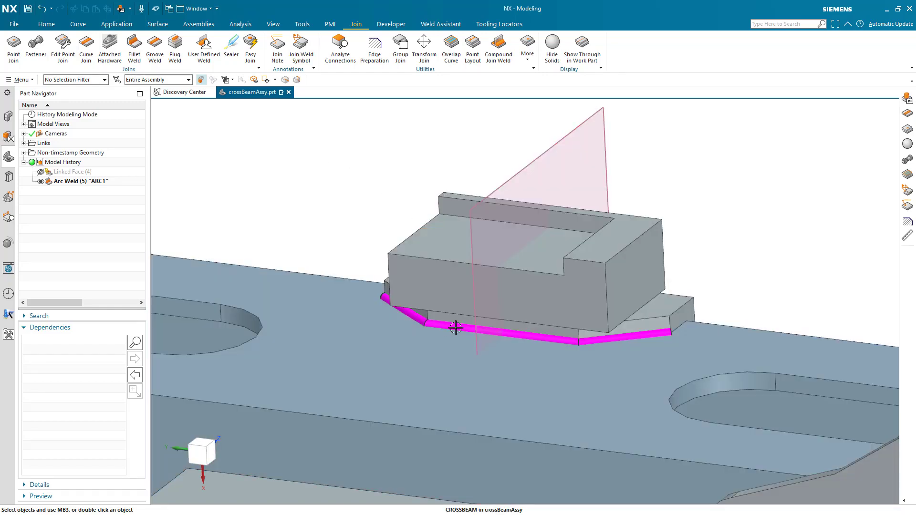
Start a Fillet Weld with the plate's three connected side faces as face set 1 and the cross beam's two adjoining faces as face set 2.
{"action": "mouse_move", "coordinate": [424, 305]}
{"action": "middle_mouse_down"}
{"action": "mouse_move", "coordinate": [454, 343]}
{"action": "mouse_move", "coordinate": [526, 388]}
{"action": "middle_mouse_up"}
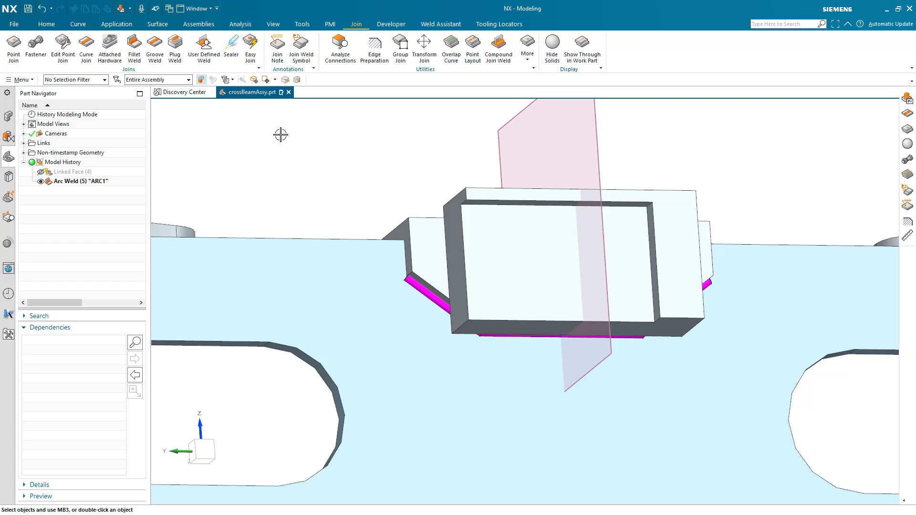
{"action": "left_click", "coordinate": [135, 45]}
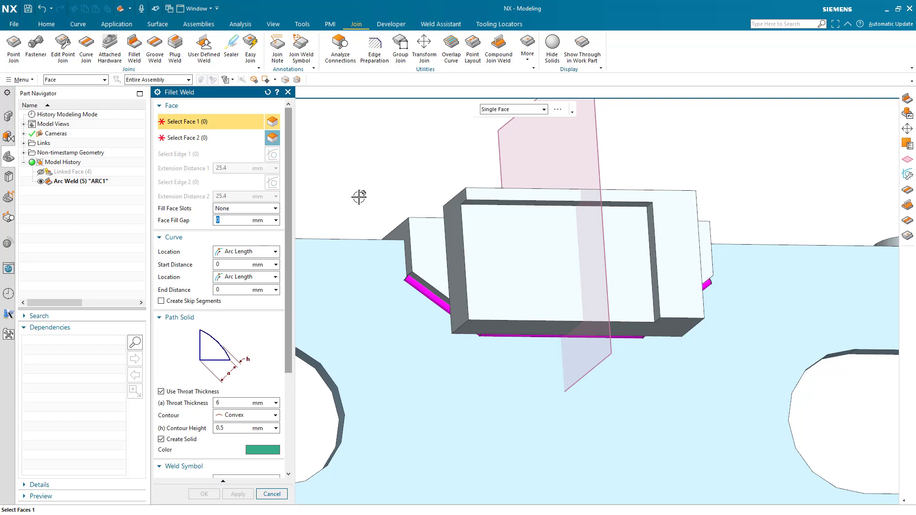
{"action": "middle_click_drag", "start_coordinate": [377, 262], "coordinate": [397, 284]}
{"action": "middle_click_drag", "start_coordinate": [396, 284], "coordinate": [482, 306]}
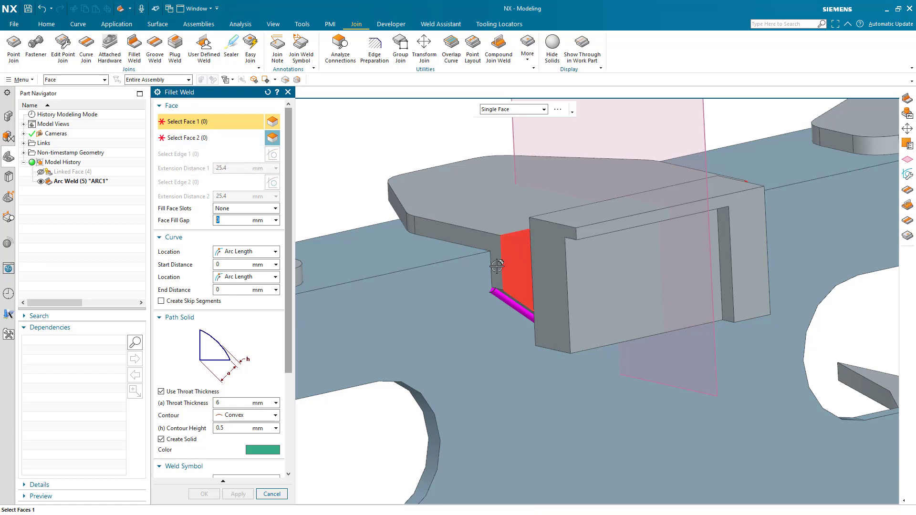
{"action": "left_click", "coordinate": [409, 222]}
{"action": "left_click", "coordinate": [408, 222]}
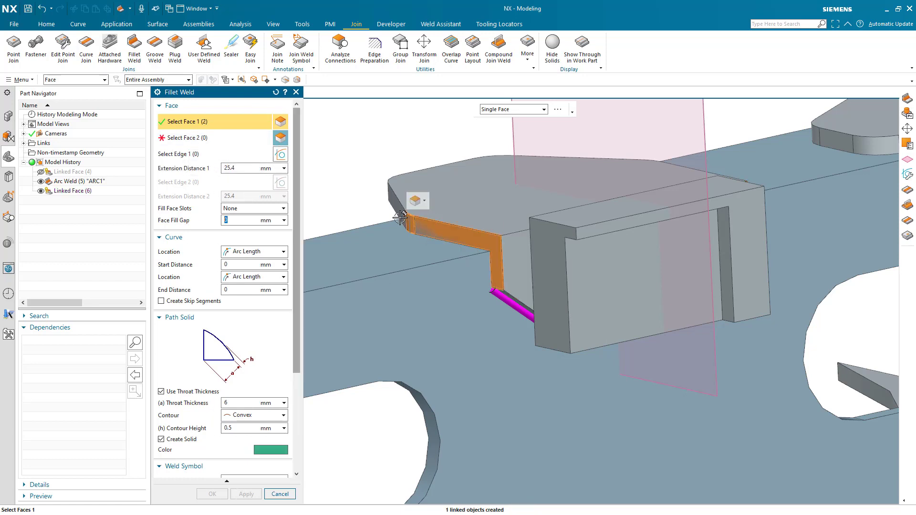
{"action": "left_click", "coordinate": [397, 204]}
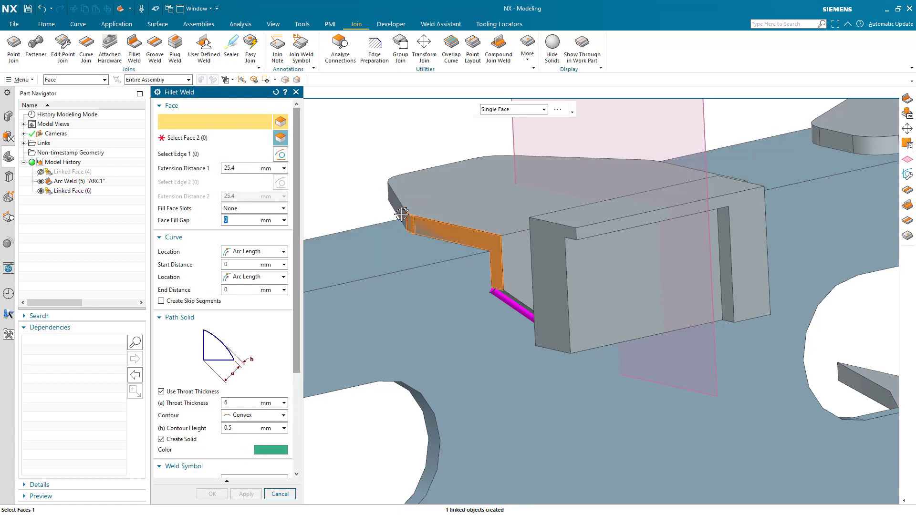
{"action": "left_click", "coordinate": [189, 138]}
{"action": "left_click", "coordinate": [434, 293]}
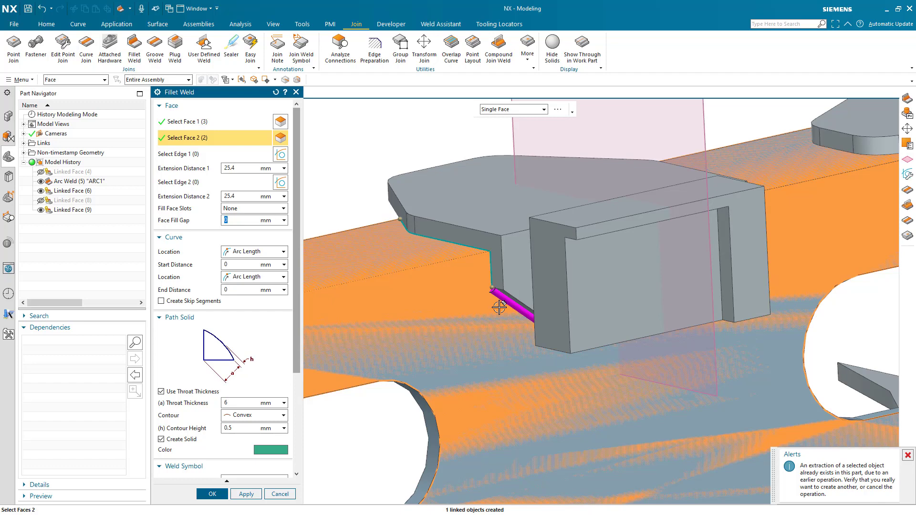
Set the fillet weld's end distance and start distance to 6 mm each.
{"action": "left_click", "coordinate": [493, 280]}
{"action": "left_click_drag", "start_coordinate": [493, 280], "coordinate": [491, 277]}
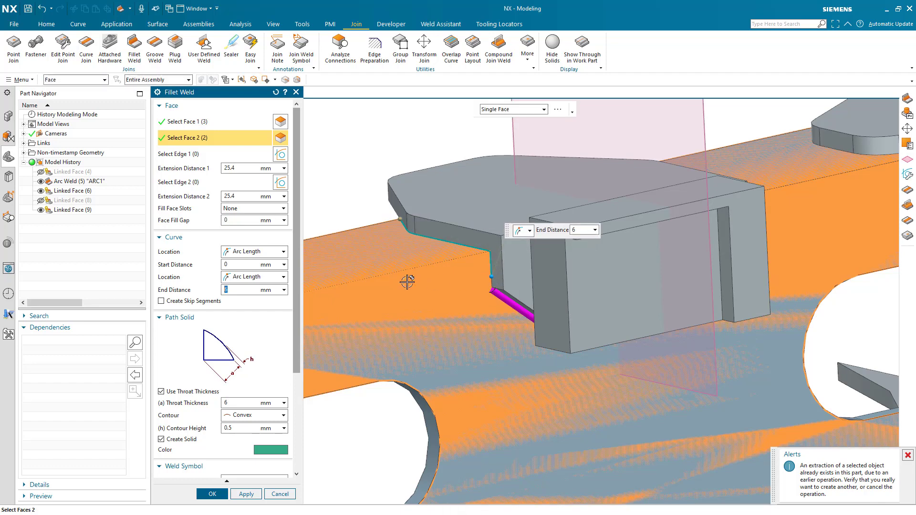
{"action": "mouse_move", "coordinate": [390, 240]}
{"action": "middle_mouse_down"}
{"action": "mouse_move", "coordinate": [409, 251]}
{"action": "mouse_move", "coordinate": [392, 225]}
{"action": "middle_mouse_up"}
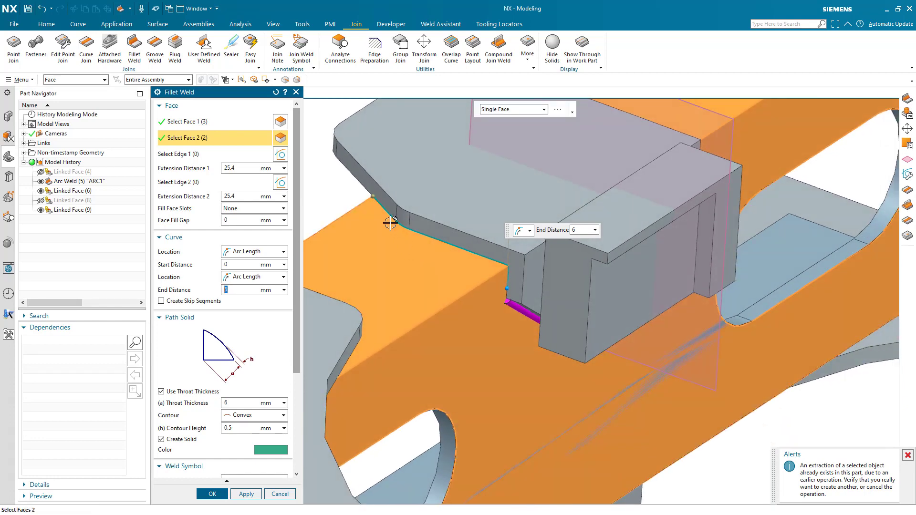
{"action": "left_click", "coordinate": [371, 196]}
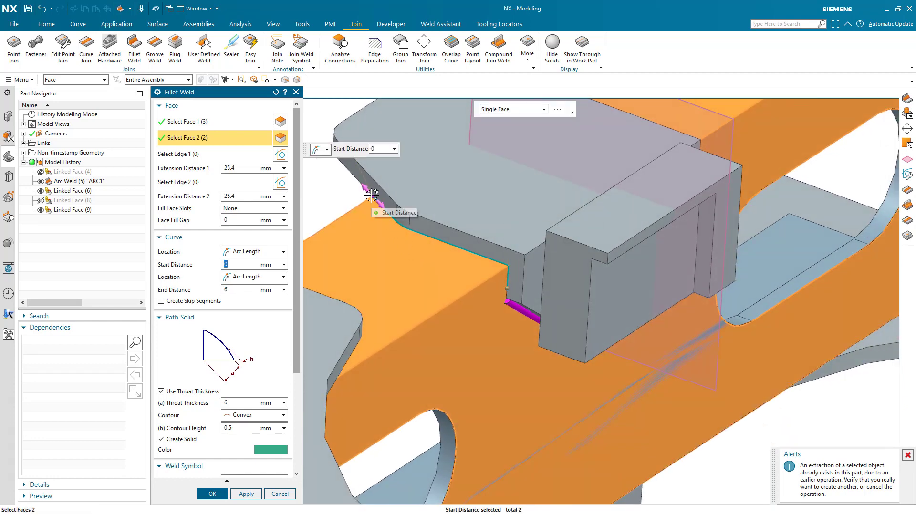
{"action": "type", "text": "6"}
{"action": "key", "text": "Return"}
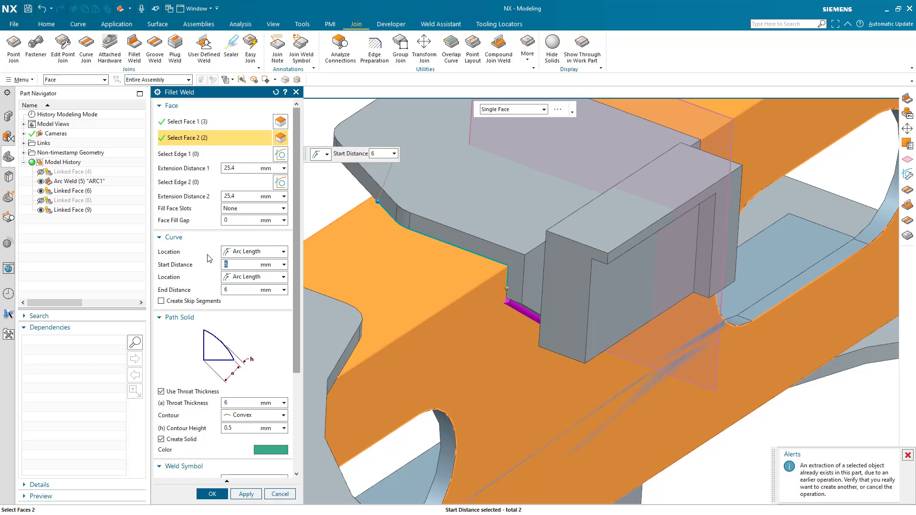
Keep throat thickness as the fillet weld's sizing method, set the weld finish type to Grinding, and create the weld.
{"action": "scroll", "coordinate": [203, 335], "scroll_direction": "down", "scroll_amount": 5}
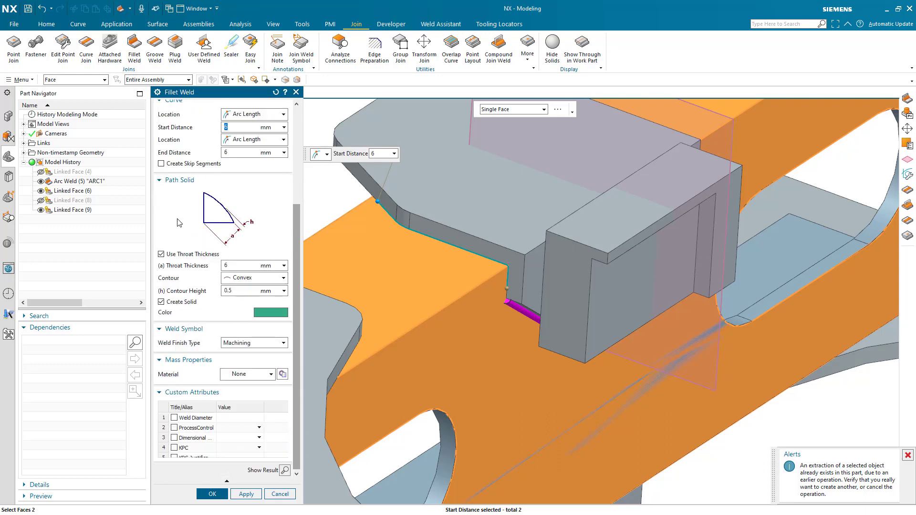
{"action": "left_click", "coordinate": [161, 254]}
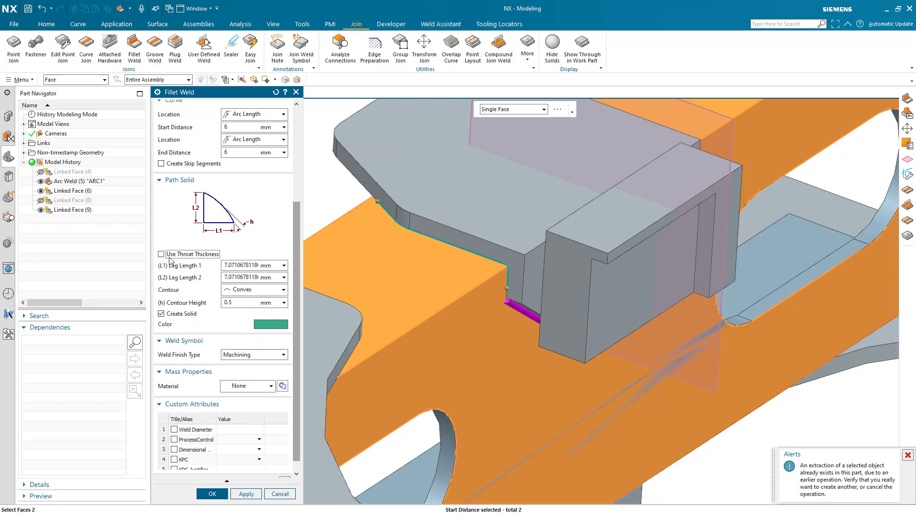
{"action": "left_click", "coordinate": [161, 254]}
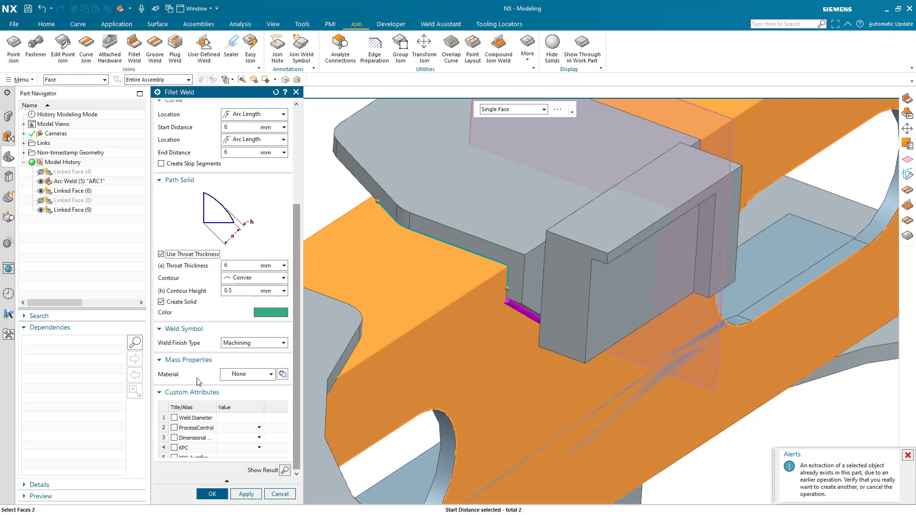
{"action": "left_click", "coordinate": [254, 344]}
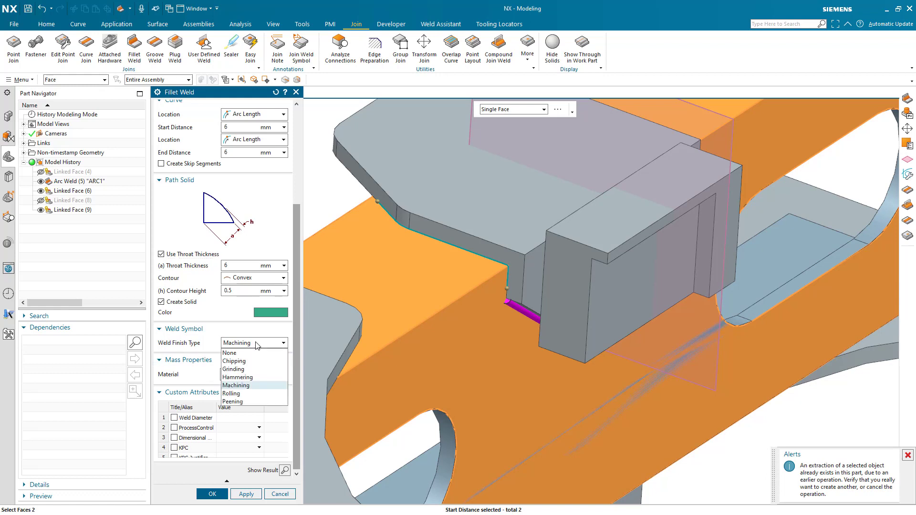
{"action": "left_click", "coordinate": [241, 374]}
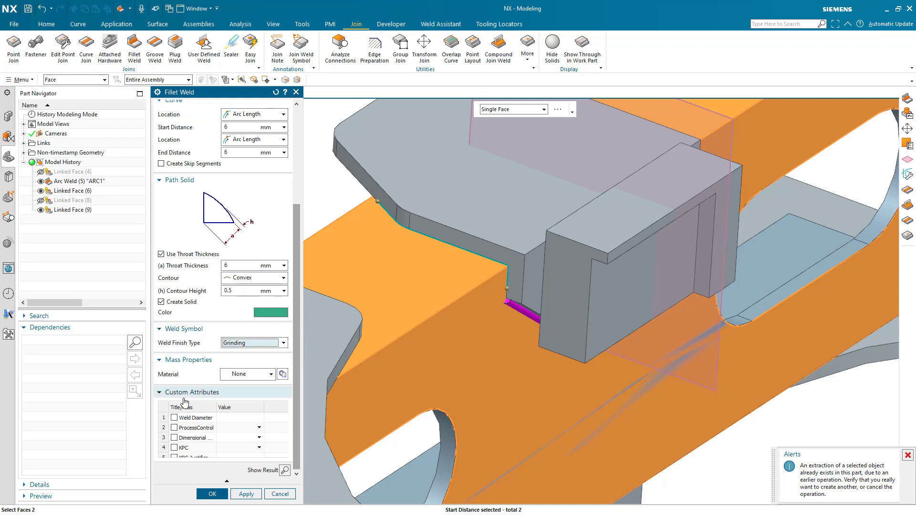
{"action": "scroll", "coordinate": [201, 439], "scroll_direction": "down", "scroll_amount": 1}
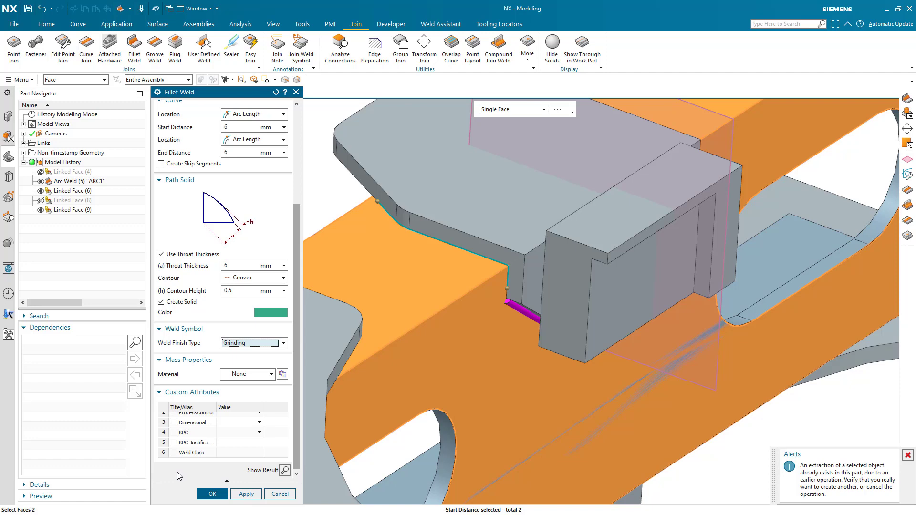
{"action": "left_click", "coordinate": [212, 494]}
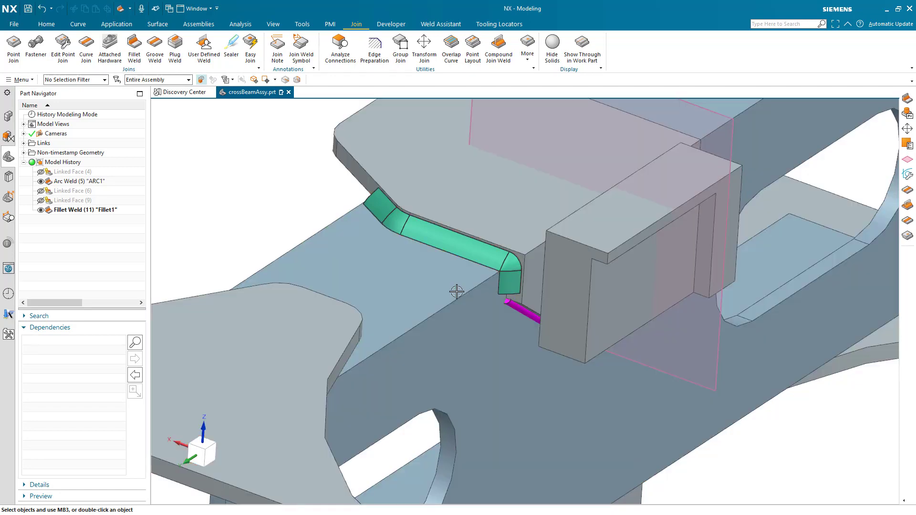
Edit the fillet weld along the plate and set its throat thickness to 4 mm.
{"action": "scroll", "coordinate": [455, 272], "scroll_direction": "up", "scroll_amount": 3}
{"action": "middle_click_drag", "start_coordinate": [487, 289], "coordinate": [502, 309]}
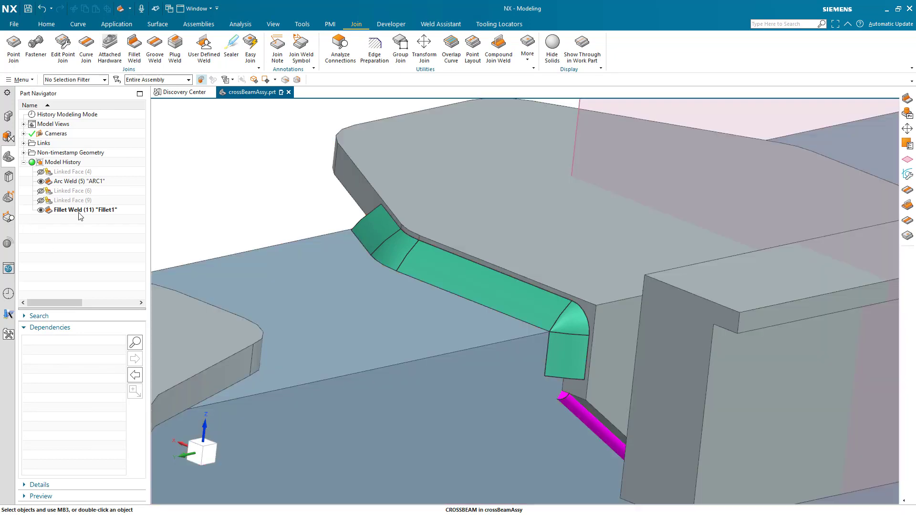
{"action": "double_click", "coordinate": [80, 212]}
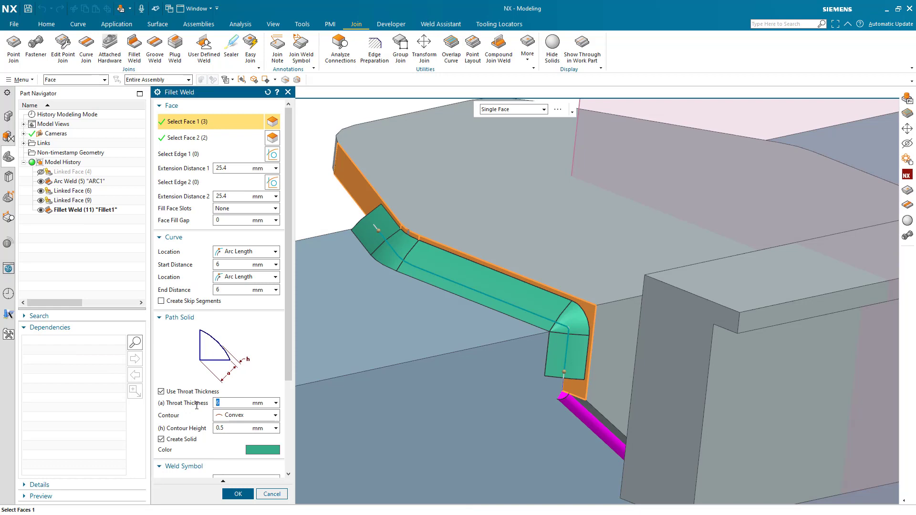
{"action": "left_click", "coordinate": [245, 494]}
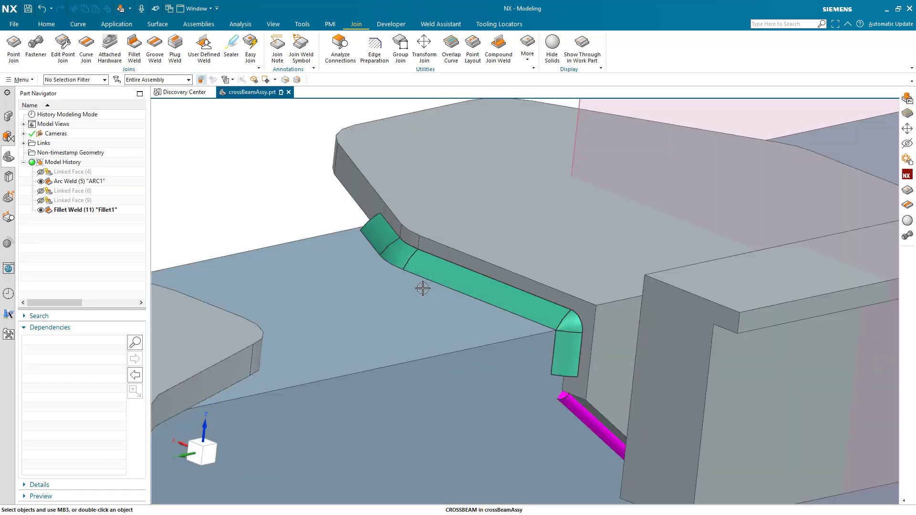
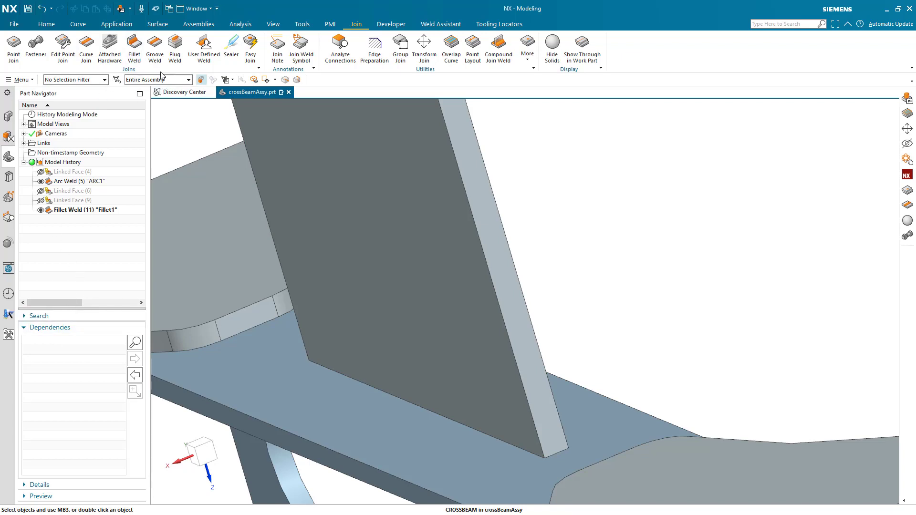
Start a Bevel Groove Weld between the cross beam's flat face and the large face of the upright corner plate.
{"action": "left_click", "coordinate": [128, 62]}
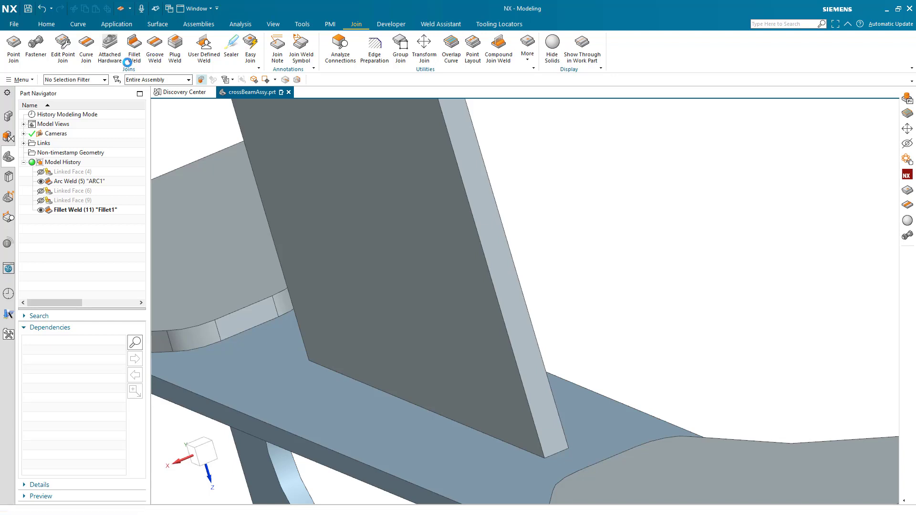
{"action": "left_click_drag", "start_coordinate": [219, 98], "coordinate": [114, 76]}
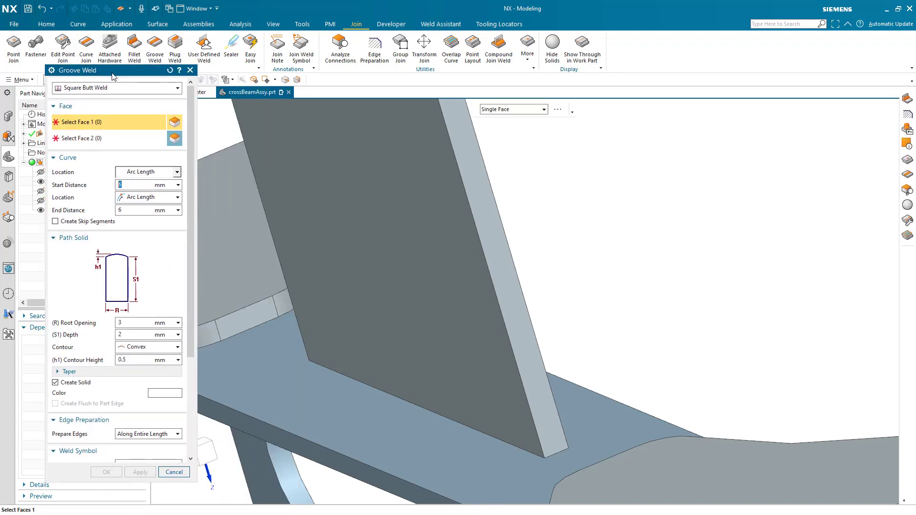
{"action": "left_click", "coordinate": [113, 88]}
{"action": "left_click", "coordinate": [98, 122]}
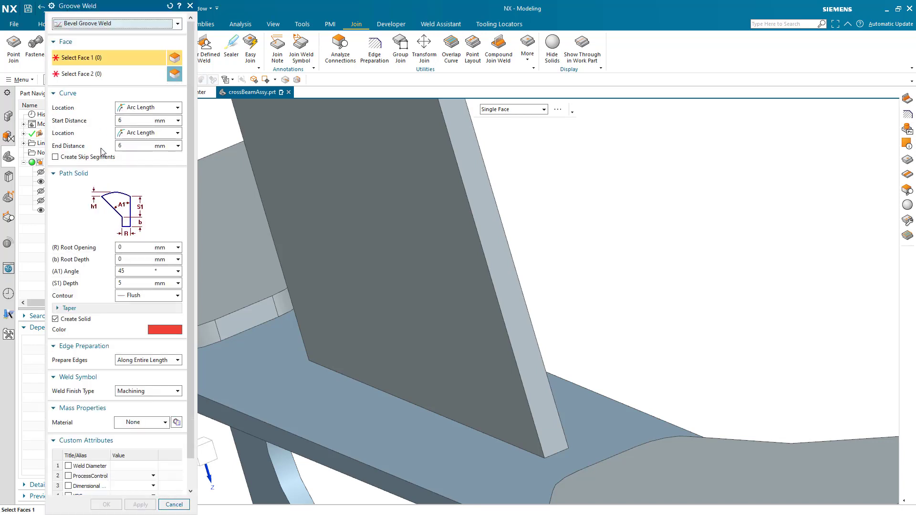
{"action": "left_click", "coordinate": [412, 440]}
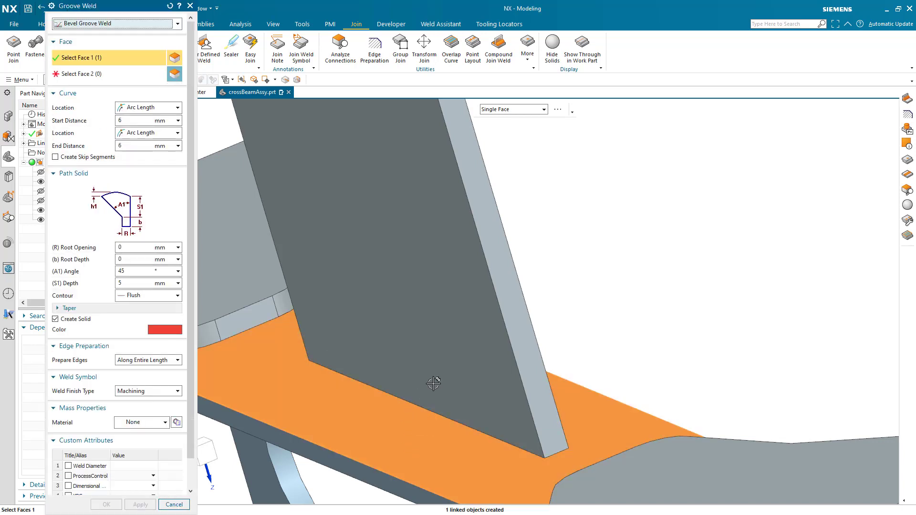
{"action": "left_click", "coordinate": [364, 380]}
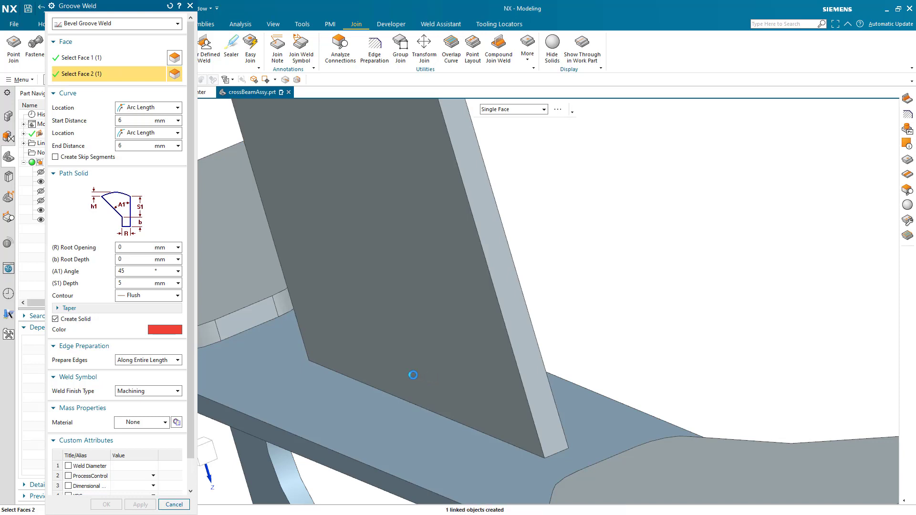
Set the bevel groove weld's start and end distances to 0 mm and create it with edges prepared Along Entire Length.
{"action": "left_click", "coordinate": [146, 120]}
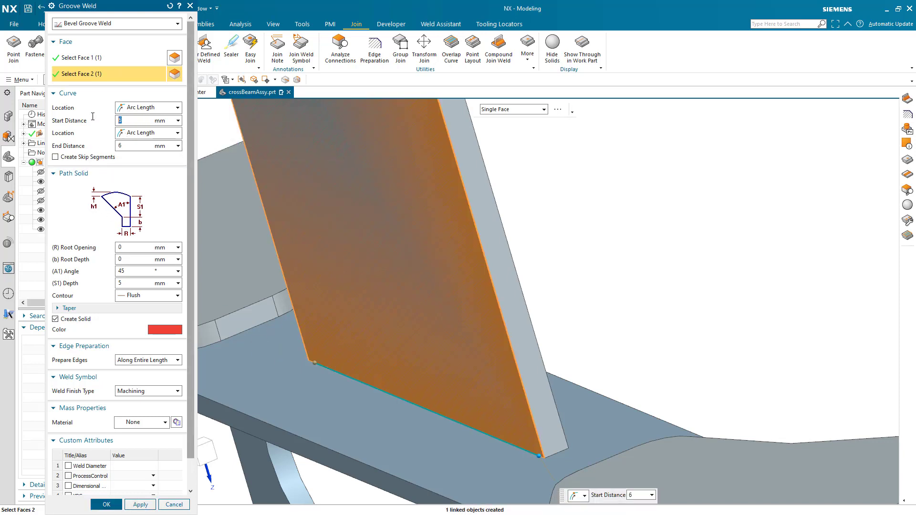
{"action": "left_click", "coordinate": [127, 146]}
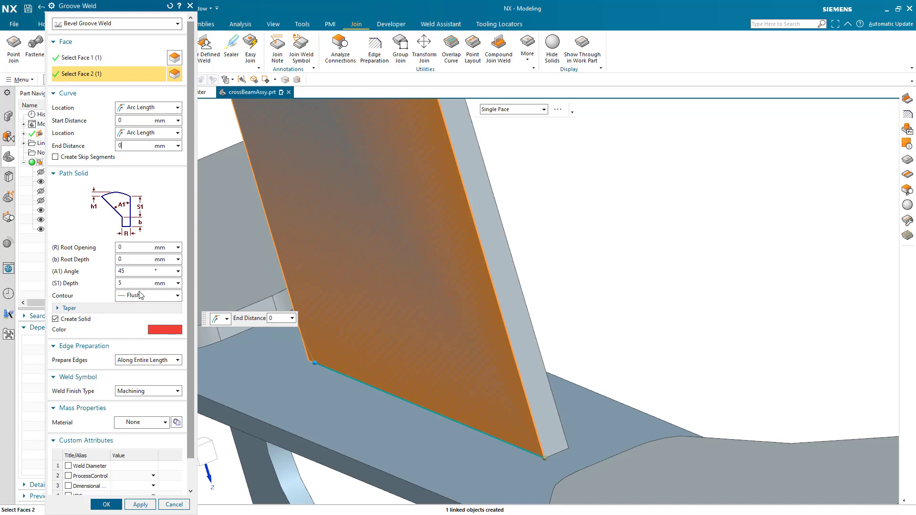
{"action": "scroll", "coordinate": [84, 431], "scroll_direction": "down", "scroll_amount": 1}
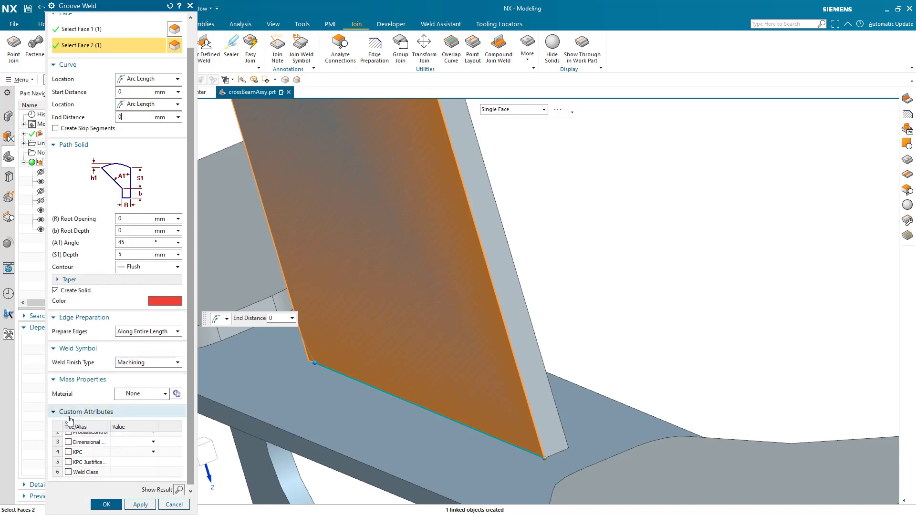
{"action": "left_click", "coordinate": [165, 334]}
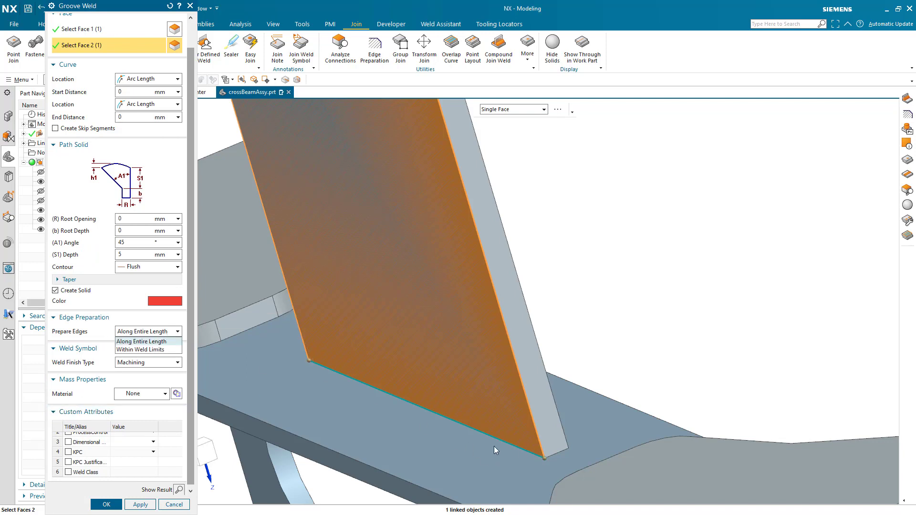
{"action": "left_click", "coordinate": [137, 342]}
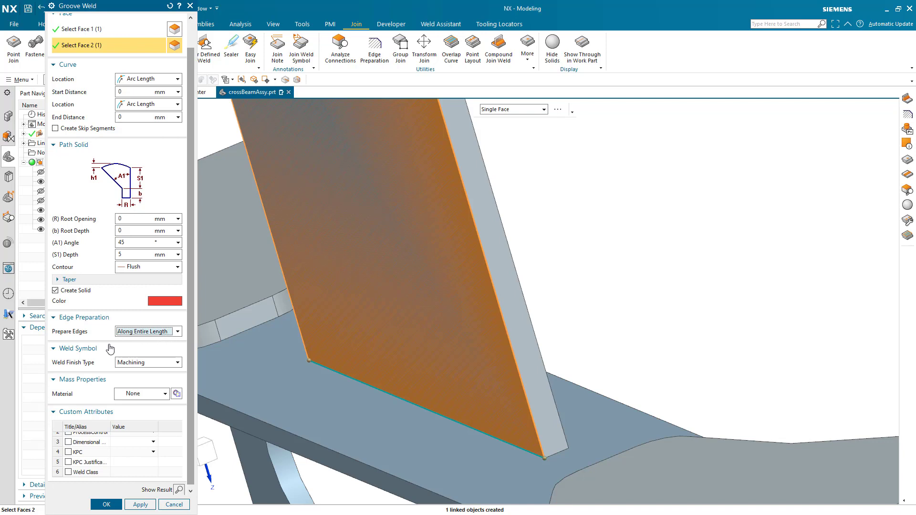
{"action": "scroll", "coordinate": [111, 349], "scroll_direction": "down", "scroll_amount": 1}
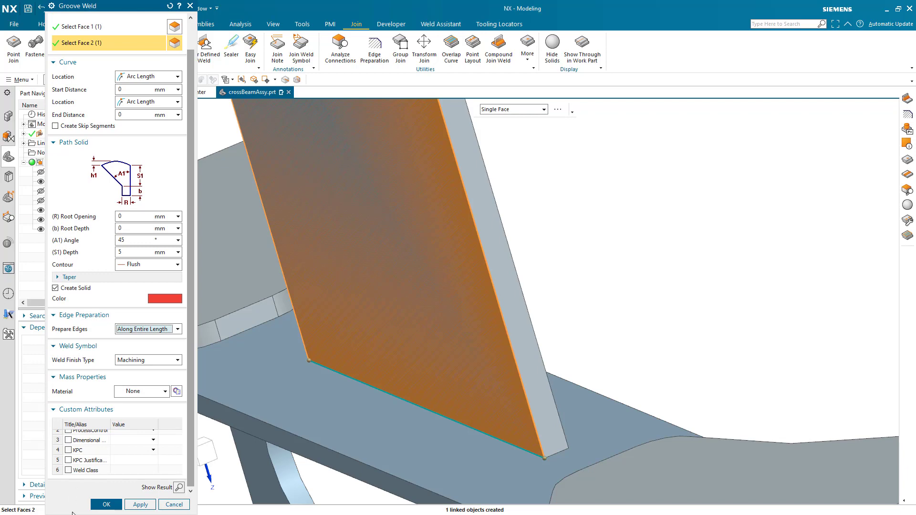
{"action": "left_click", "coordinate": [107, 504]}
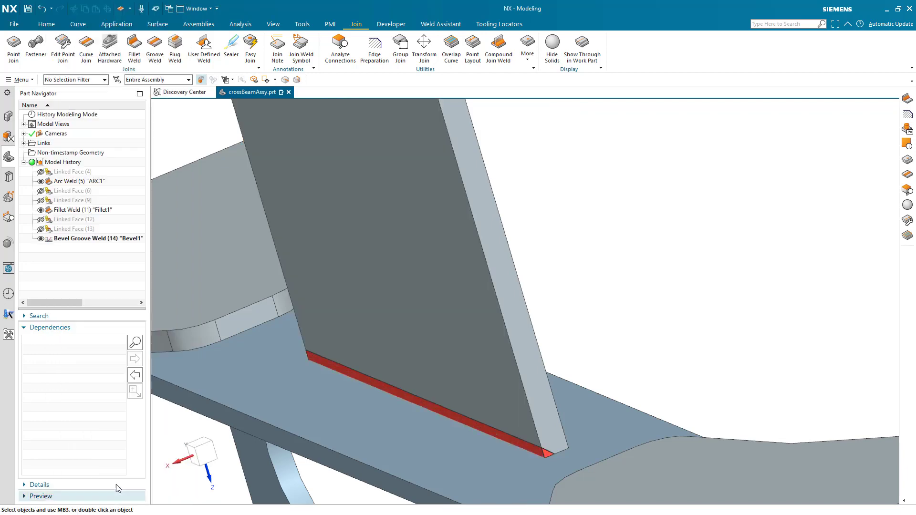
Create a convex fillet weld between the upright corner plate's large face and the cross beam's flat face, with a 5 mm throat thickness.
{"action": "middle_click_drag", "start_coordinate": [536, 464], "coordinate": [573, 463]}
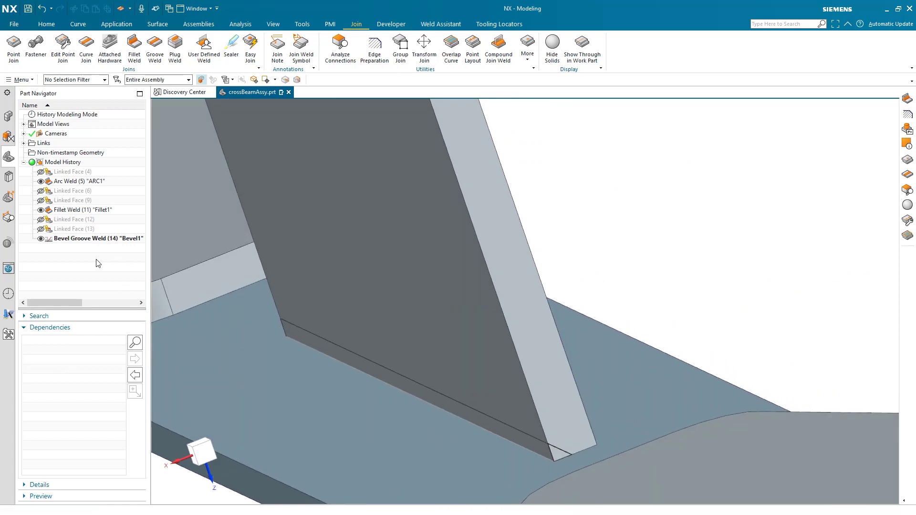
{"action": "left_click", "coordinate": [134, 51]}
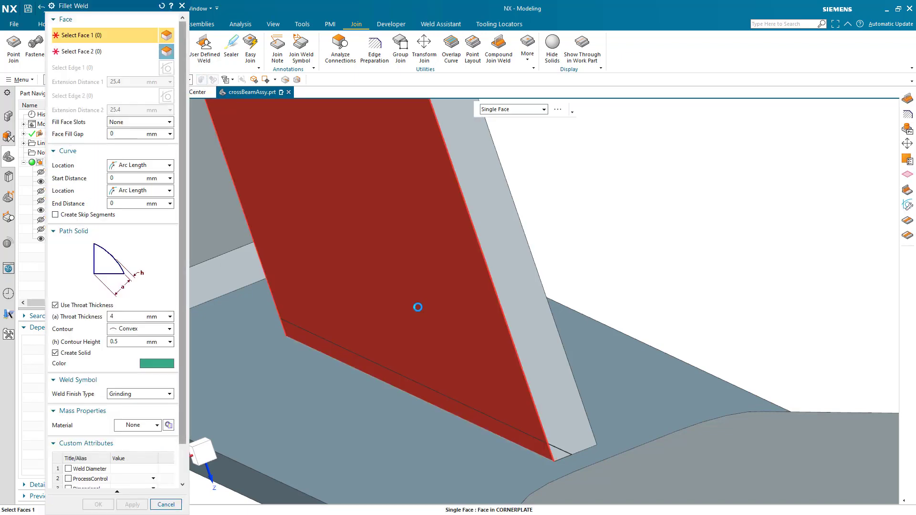
{"action": "left_click", "coordinate": [418, 307]}
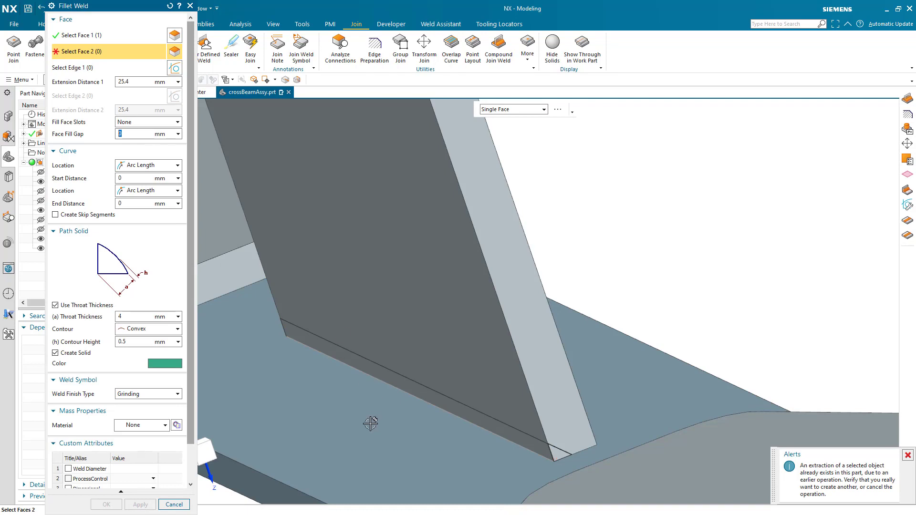
{"action": "left_click", "coordinate": [368, 424]}
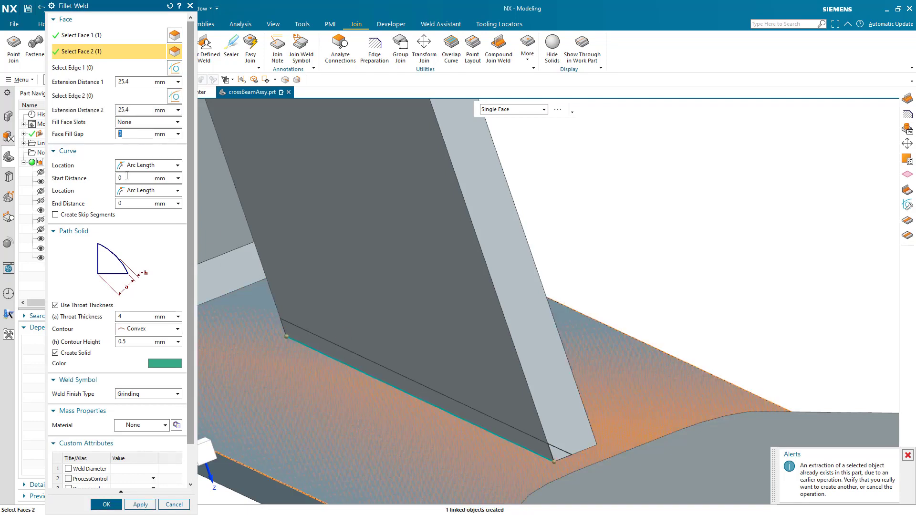
{"action": "scroll", "coordinate": [145, 277], "scroll_direction": "down", "scroll_amount": 2}
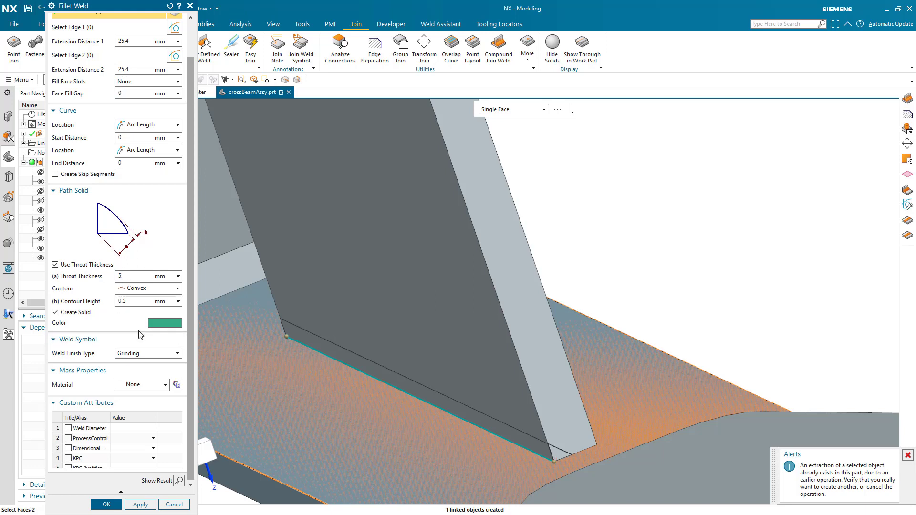
{"action": "left_click", "coordinate": [106, 504]}
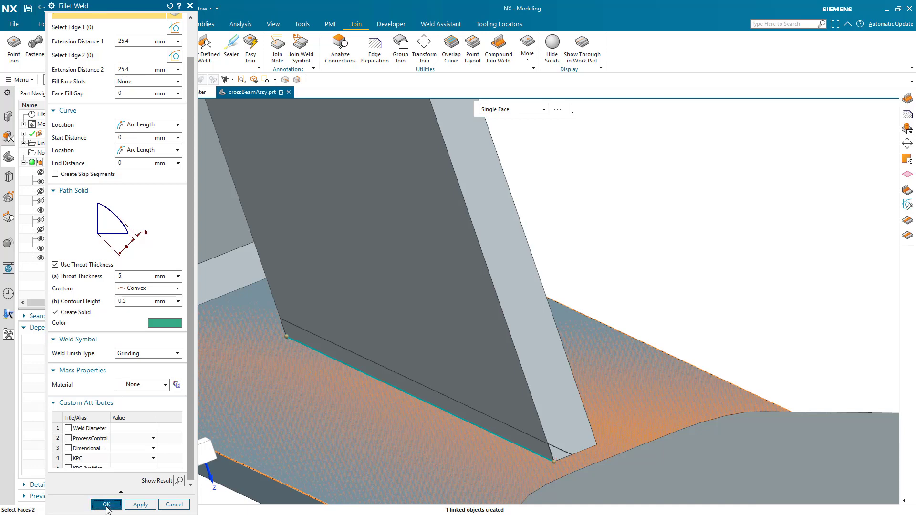
{"action": "mouse_move", "coordinate": [524, 457]}
{"action": "middle_mouse_down"}
{"action": "mouse_move", "coordinate": [513, 450]}
{"action": "mouse_move", "coordinate": [519, 457]}
{"action": "middle_mouse_up"}
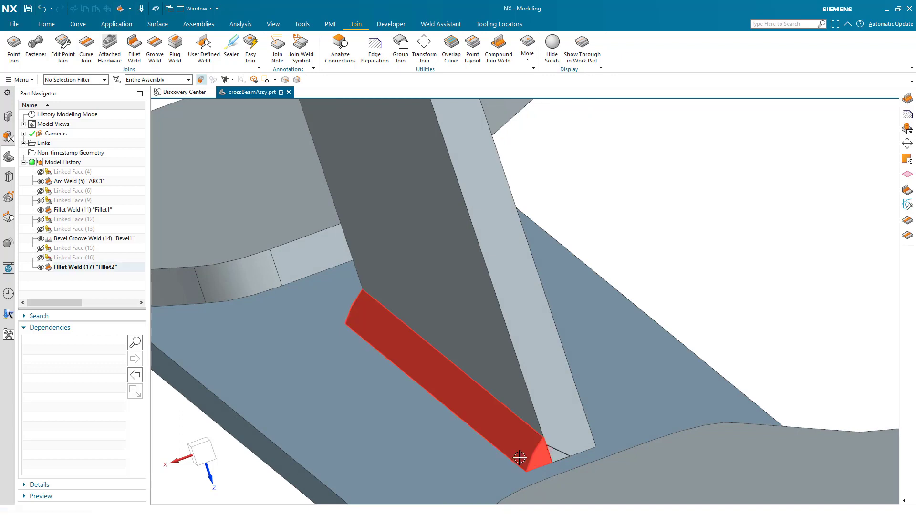
{"action": "scroll", "coordinate": [302, 344], "scroll_direction": "down", "scroll_amount": 3}
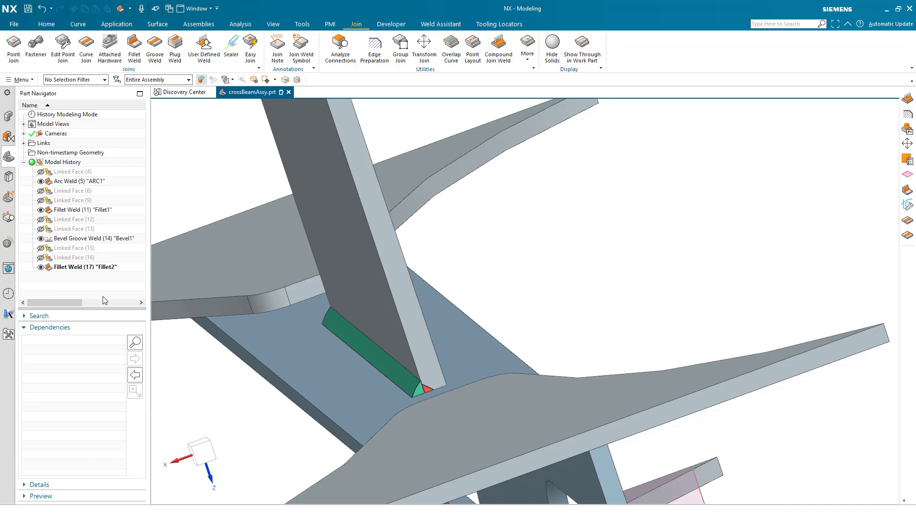
Open the properties of the arc weld "ARC1", inspect its attributes including Length, and close them.
{"action": "right_click", "coordinate": [69, 181]}
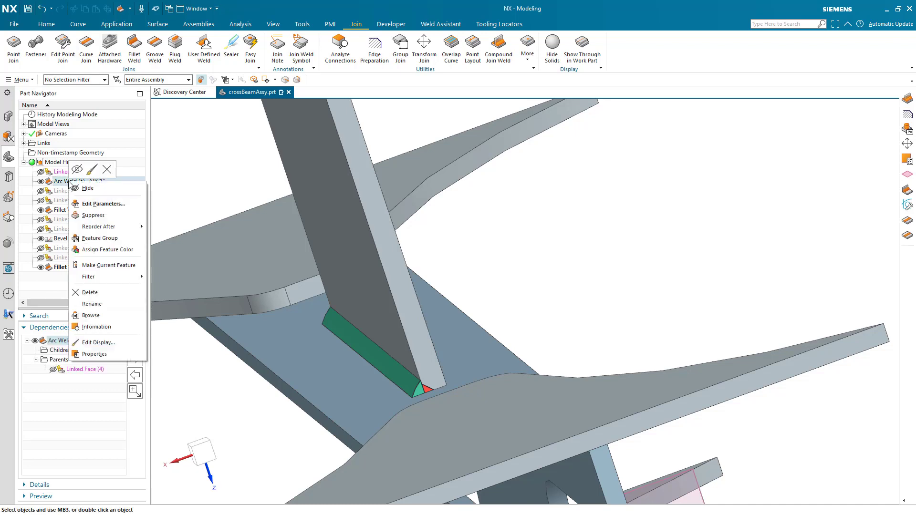
{"action": "left_click", "coordinate": [95, 354]}
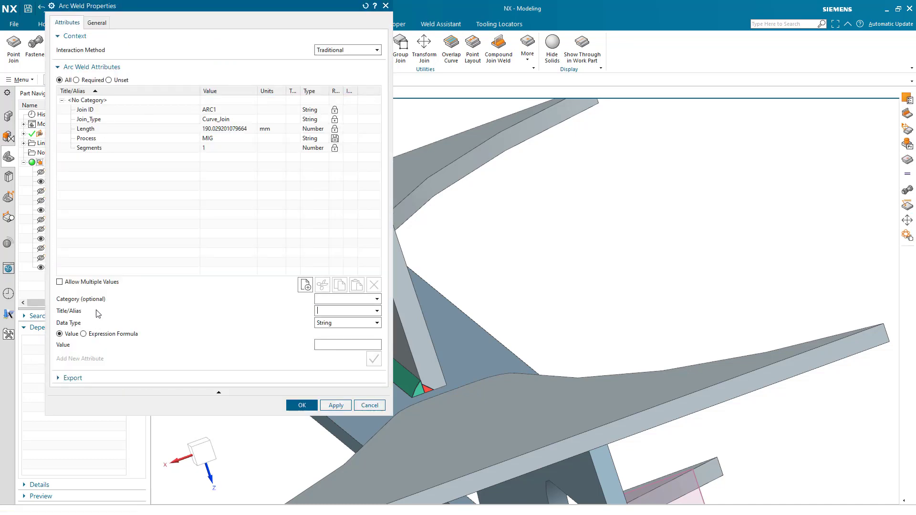
{"action": "left_click", "coordinate": [163, 130]}
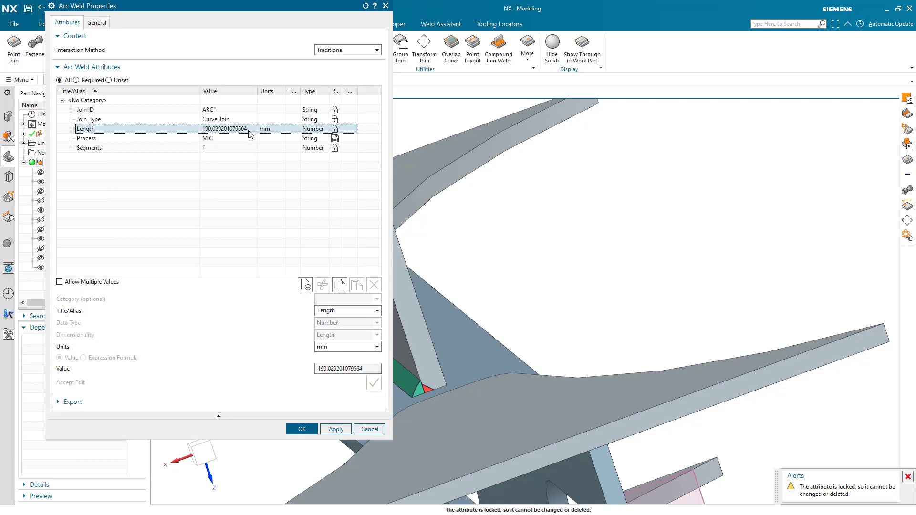
{"action": "left_click", "coordinate": [370, 429]}
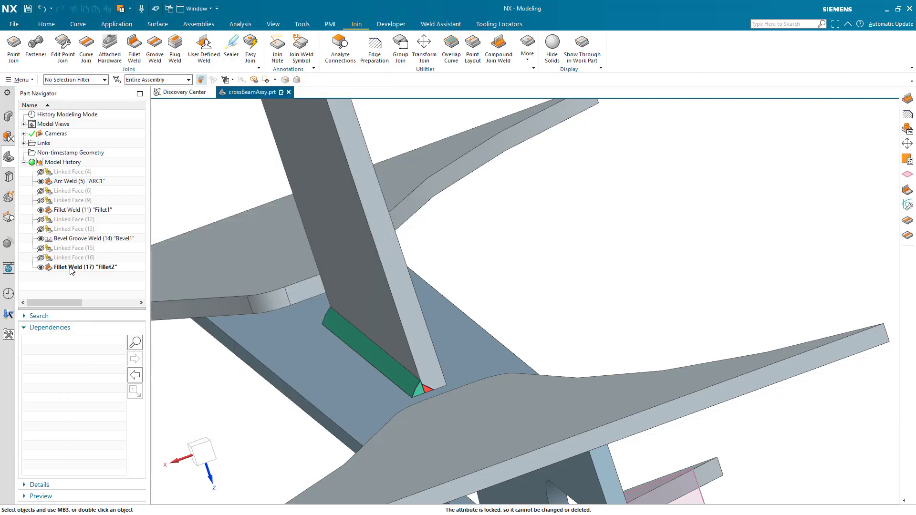
Open the properties of the fillet weld "Fillet2", inspect its attributes including Length and Volume, and close them.
{"action": "left_click", "coordinate": [71, 269]}
{"action": "right_click", "coordinate": [71, 269]}
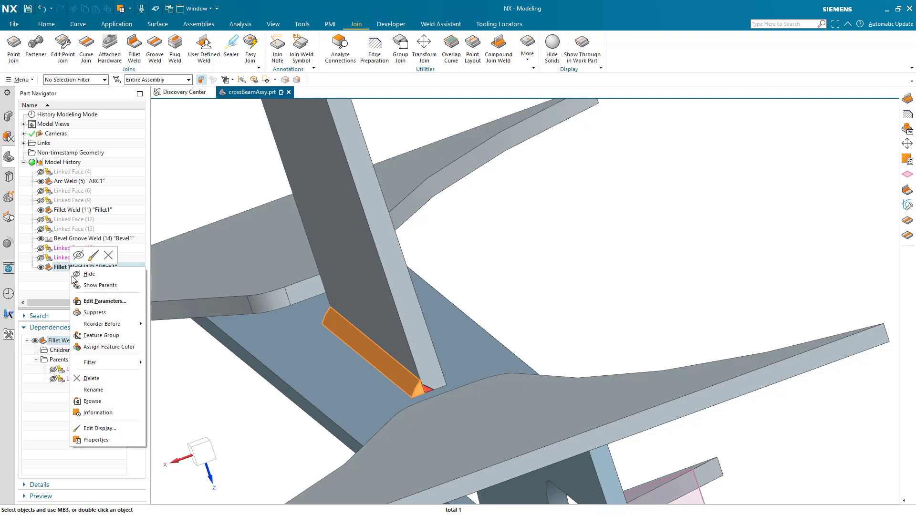
{"action": "left_click", "coordinate": [100, 440]}
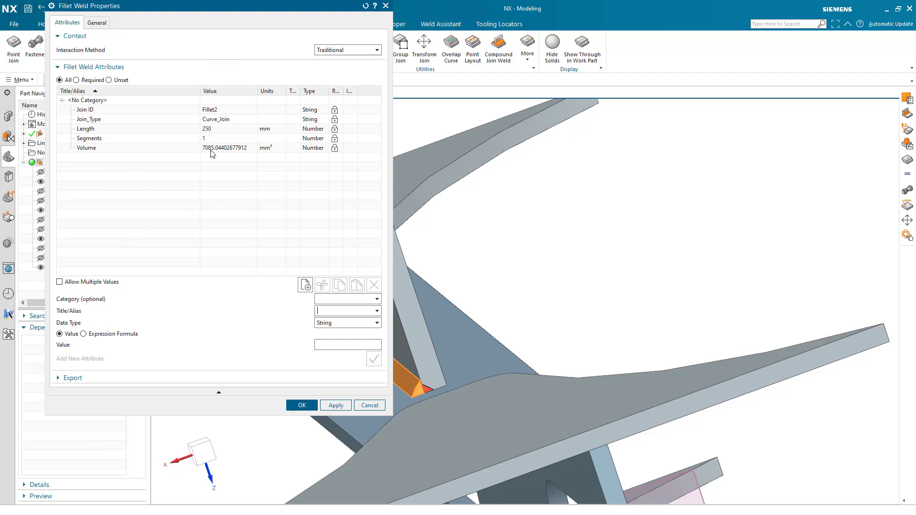
{"action": "left_click", "coordinate": [298, 404]}
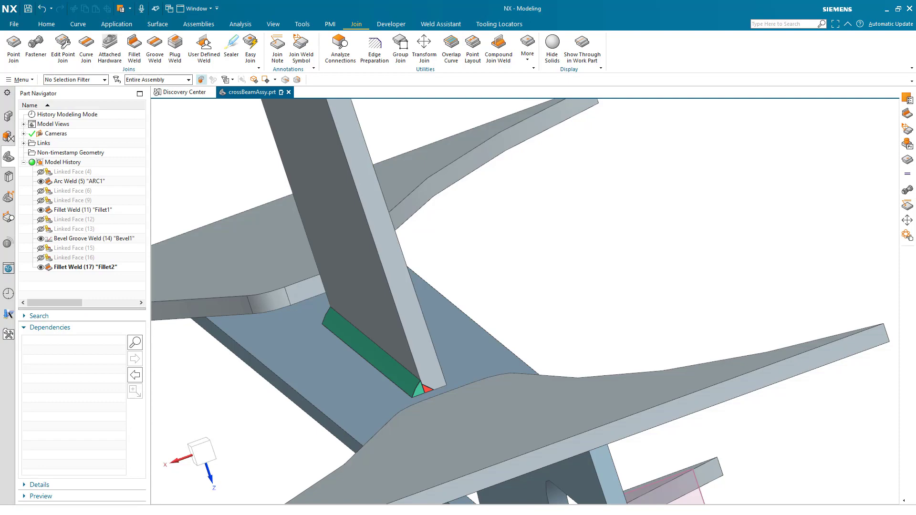